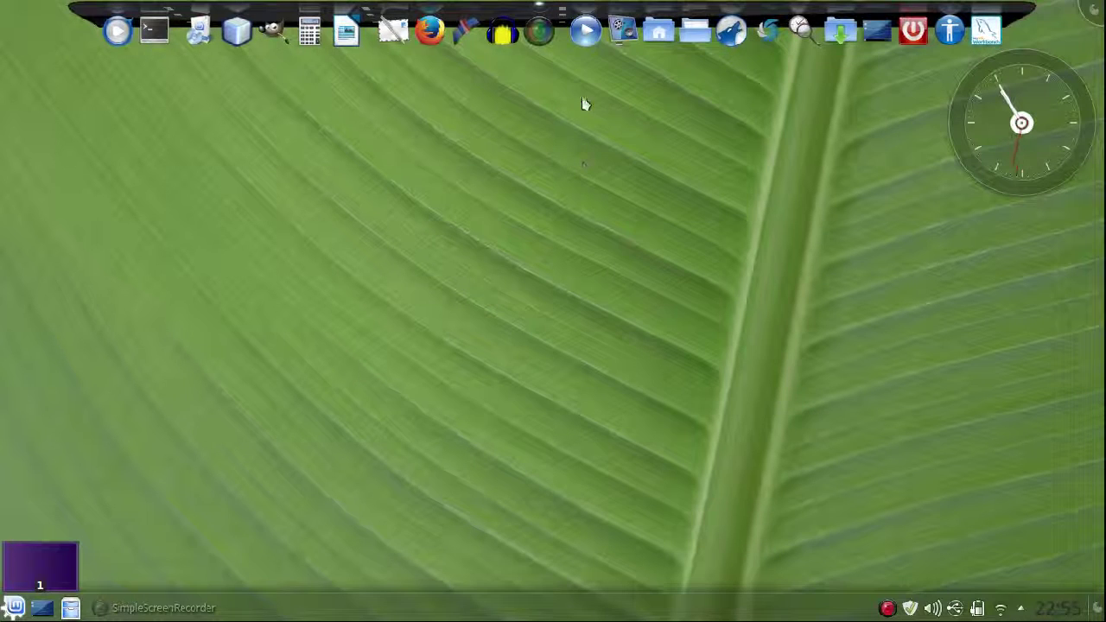
# Launch the OpenShot video editor, dismiss the effects library error and bring the editor window back to the front
pyautogui.click(585, 32)
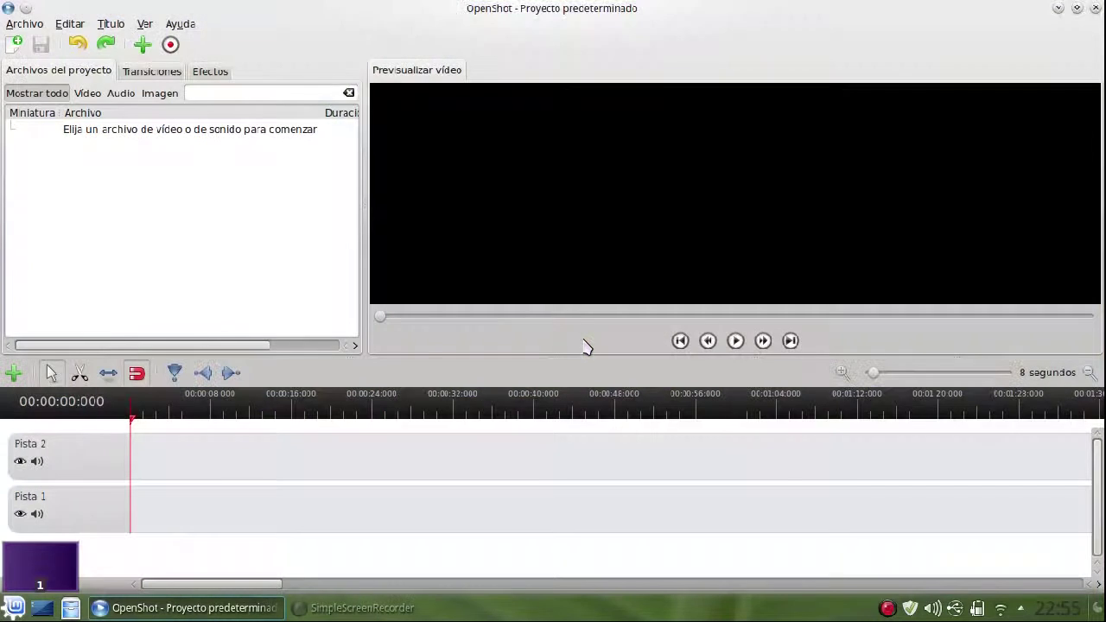
pyautogui.click(1060, 12)
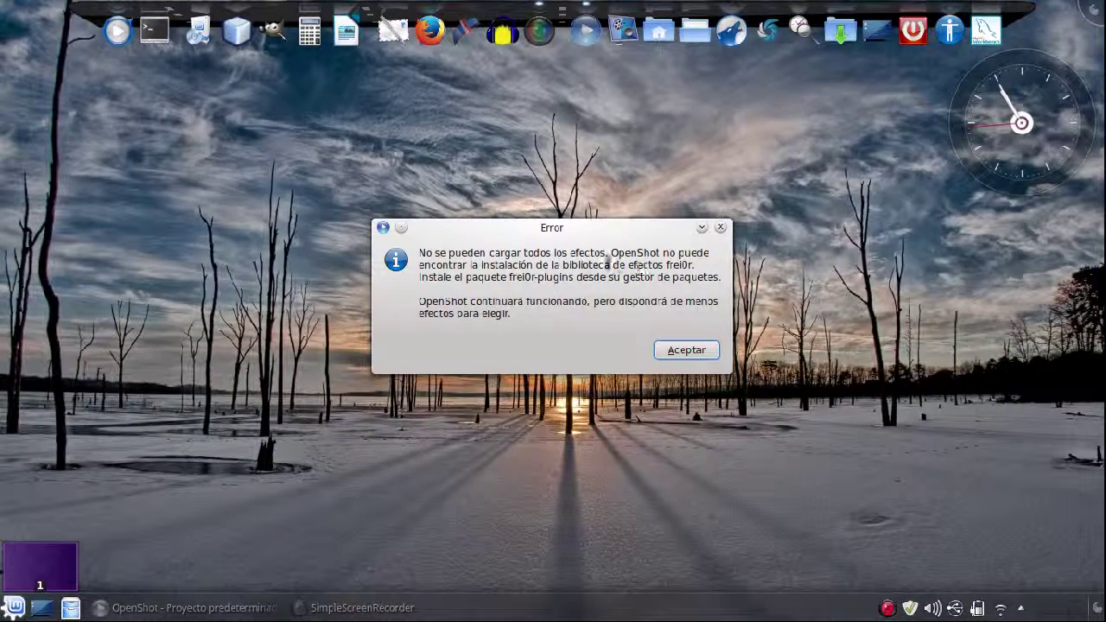
pyautogui.moveTo(507, 277); pyautogui.dragTo(571, 277)
pyautogui.click(683, 350)
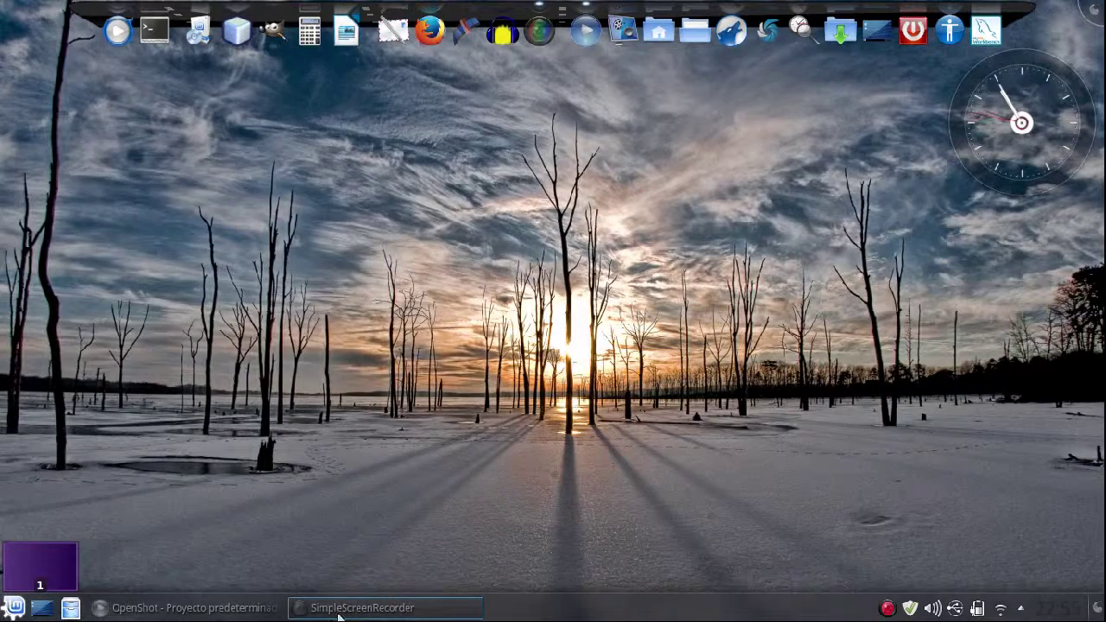
pyautogui.click(339, 609)
pyautogui.click(338, 610)
pyautogui.click(207, 607)
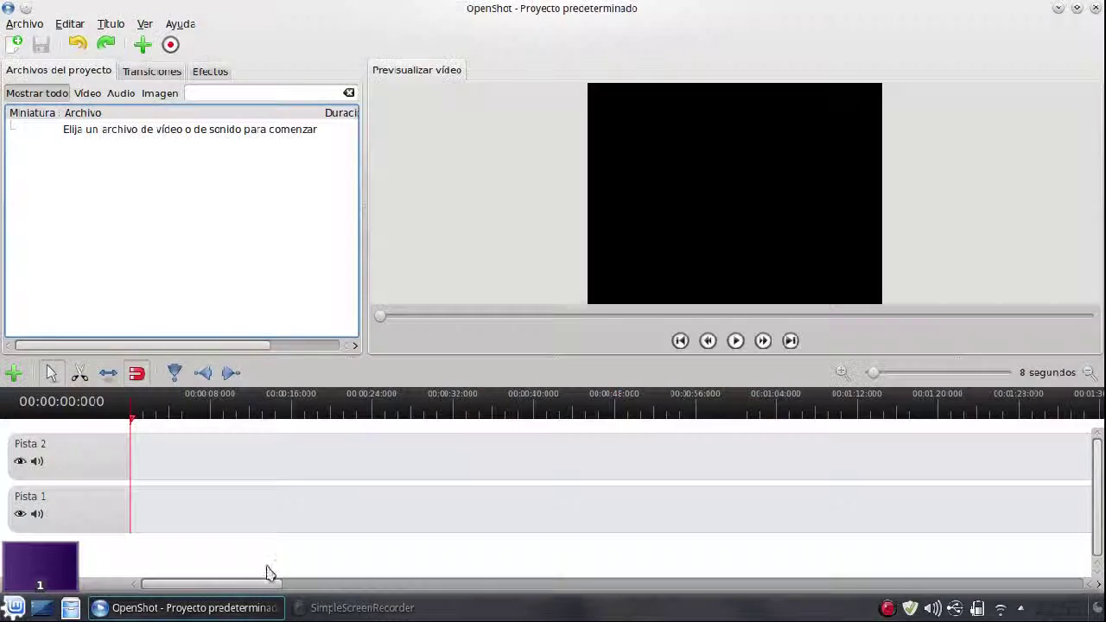
# Create and save a new project named CONECTAR JAVA CON MYSQL with the HD 1080p 25 fps profile
pyautogui.click(15, 45)
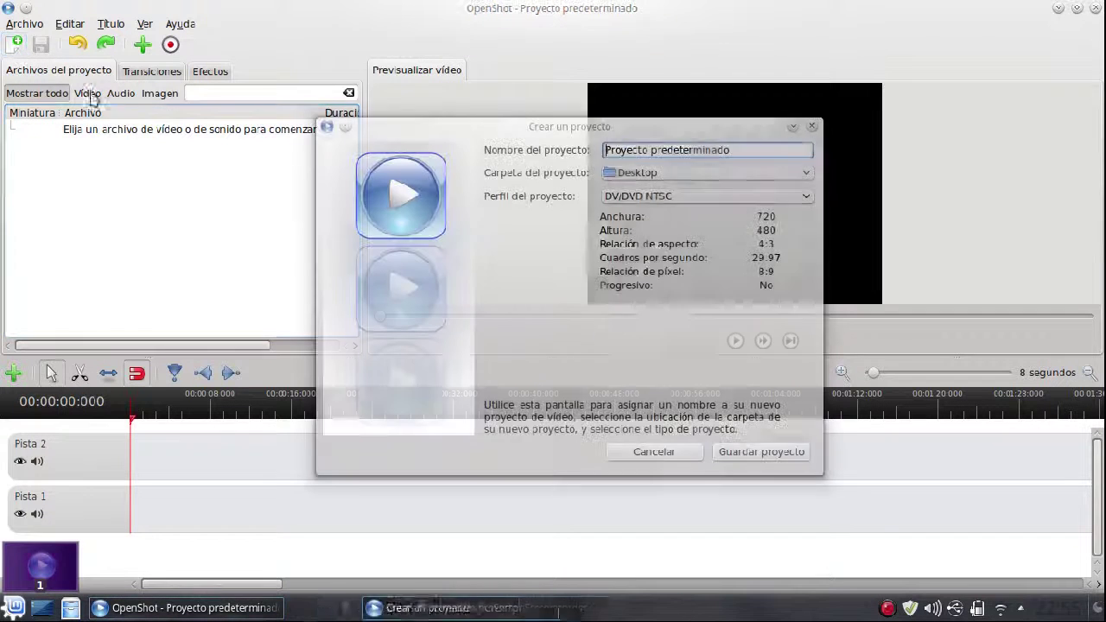
pyautogui.click(659, 197)
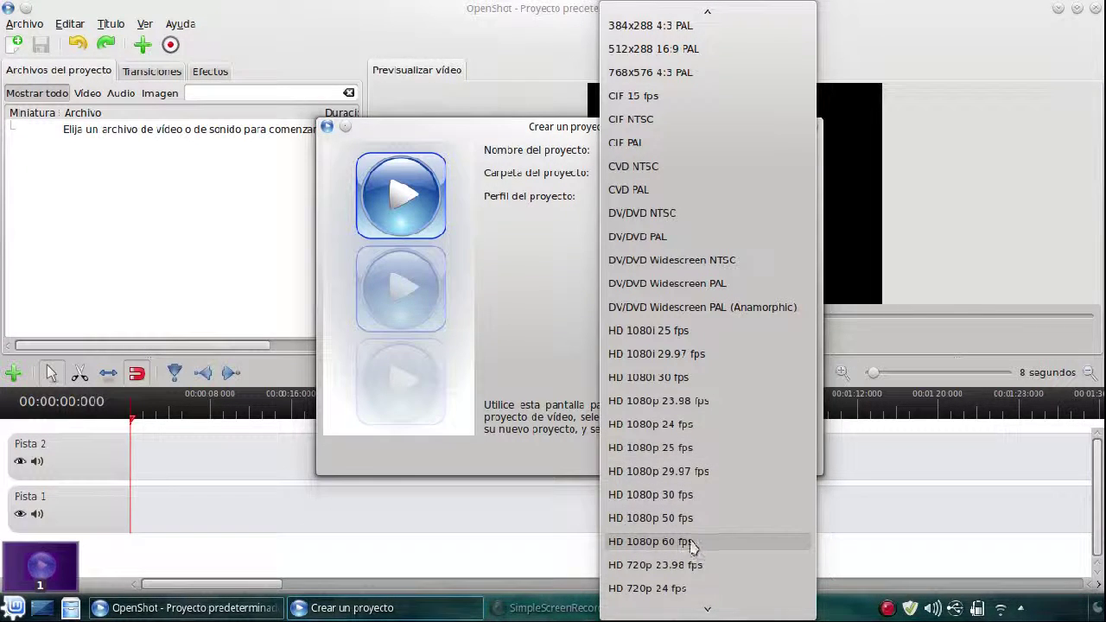
pyautogui.click(685, 456)
pyautogui.moveTo(735, 150); pyautogui.dragTo(529, 152)
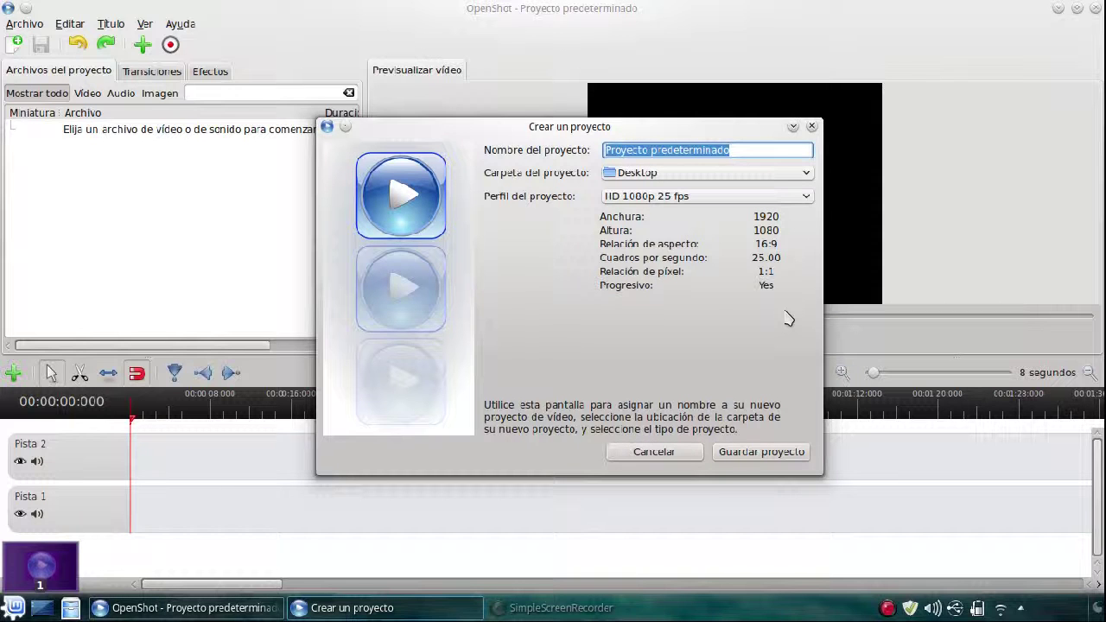
pyautogui.write('C')
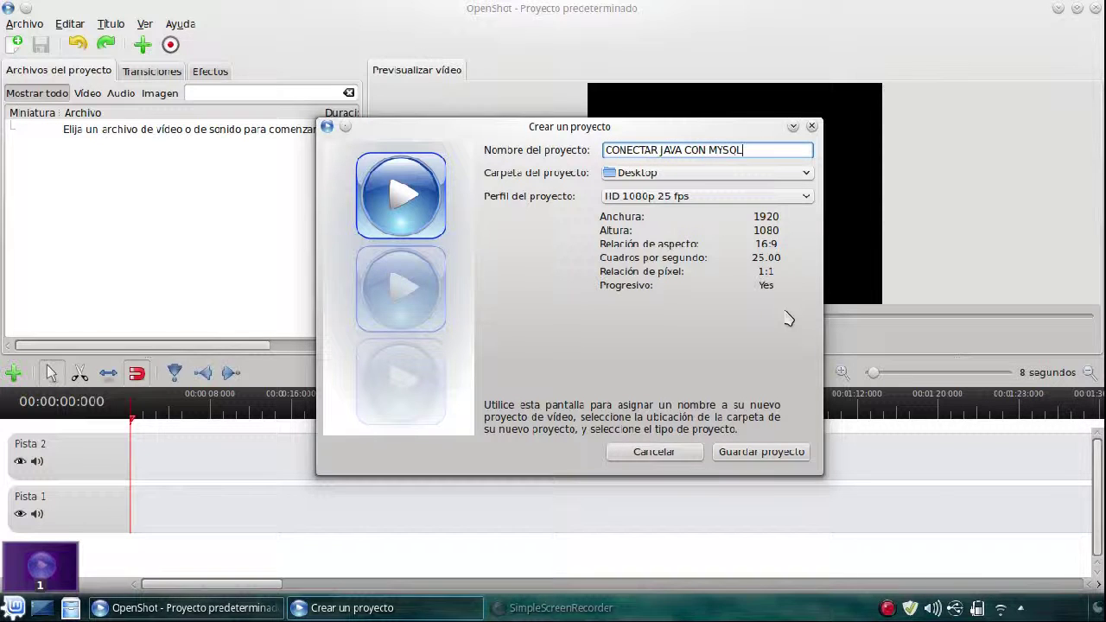
pyautogui.write('ONECTAR JAVA CON MYSQL')
pyautogui.click(751, 458)
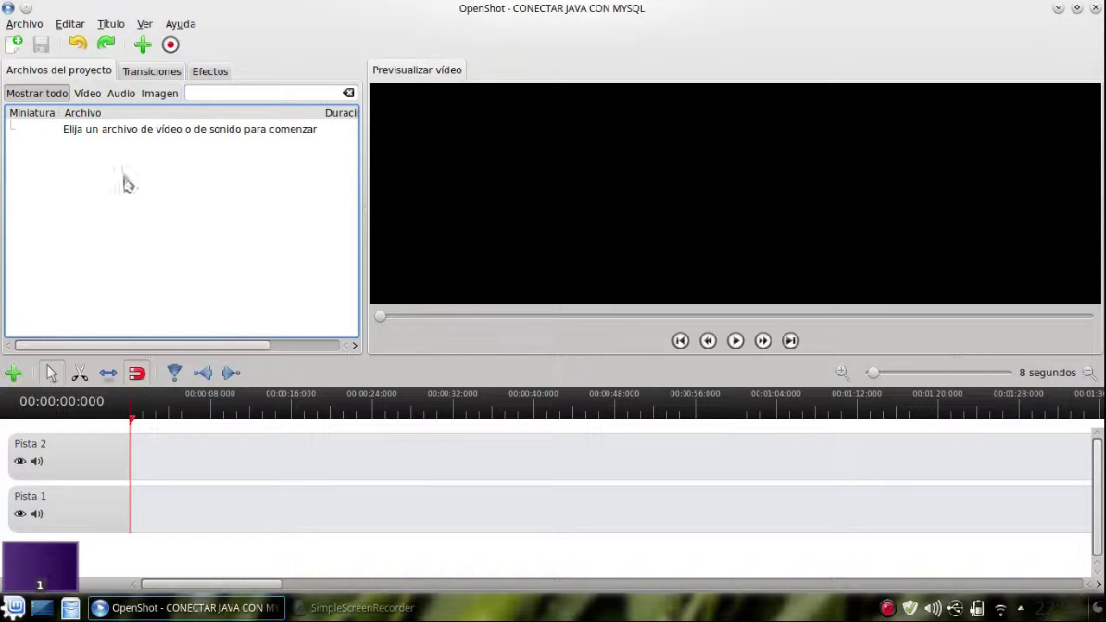
# Import prueba2-2015-10-24_22.32.09.mkv from the home directory's Vídeos folder into the project files
pyautogui.click(142, 45)
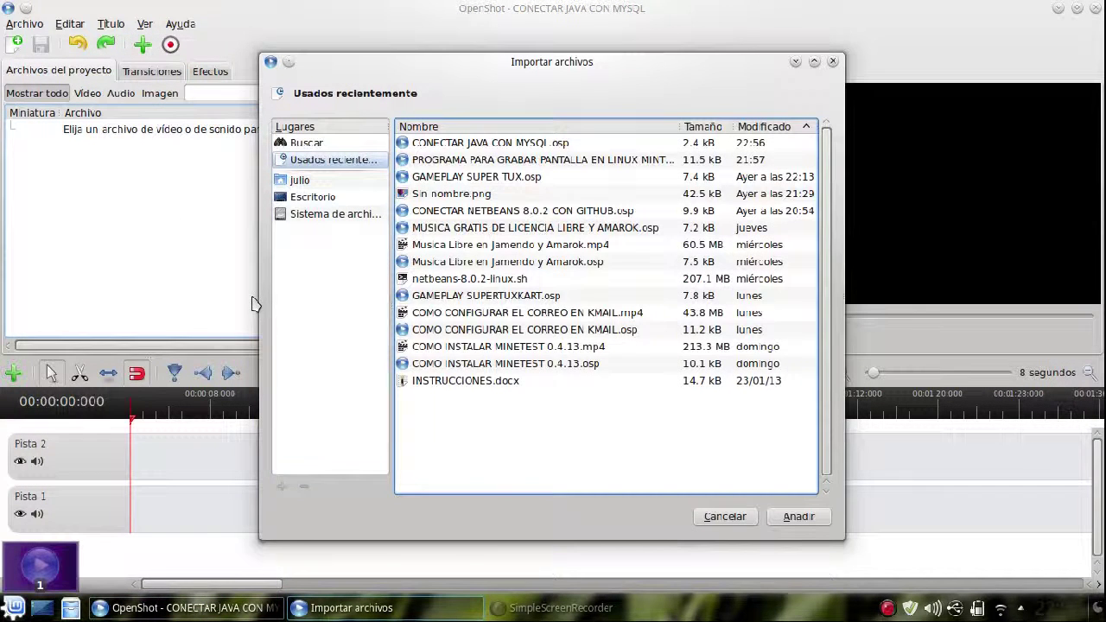
pyautogui.click(299, 181)
pyautogui.click(432, 369)
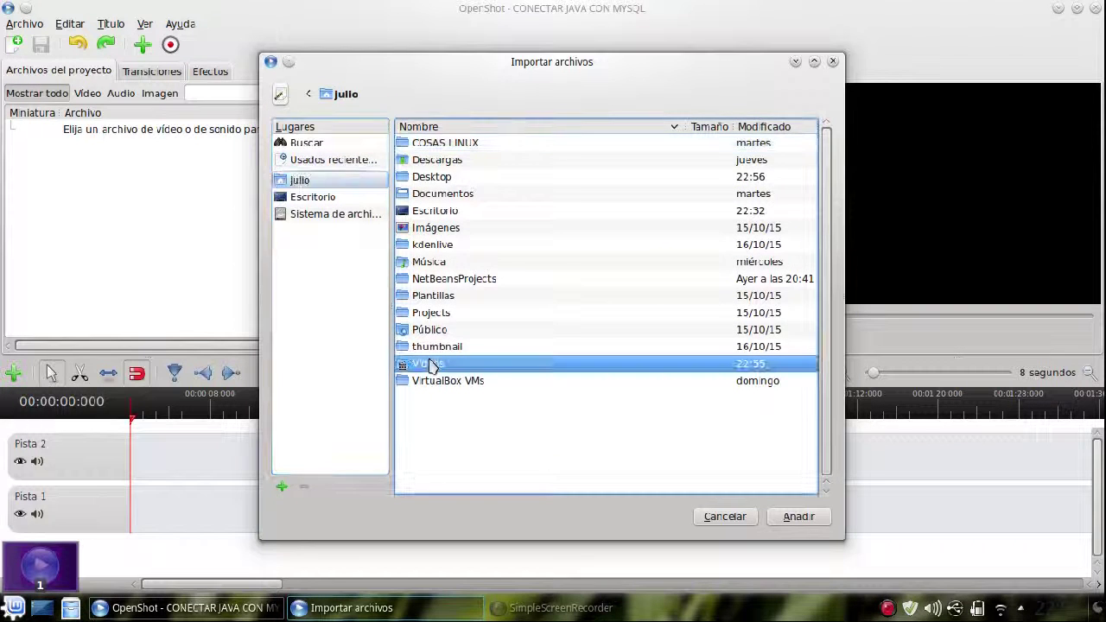
pyautogui.doubleClick(438, 369)
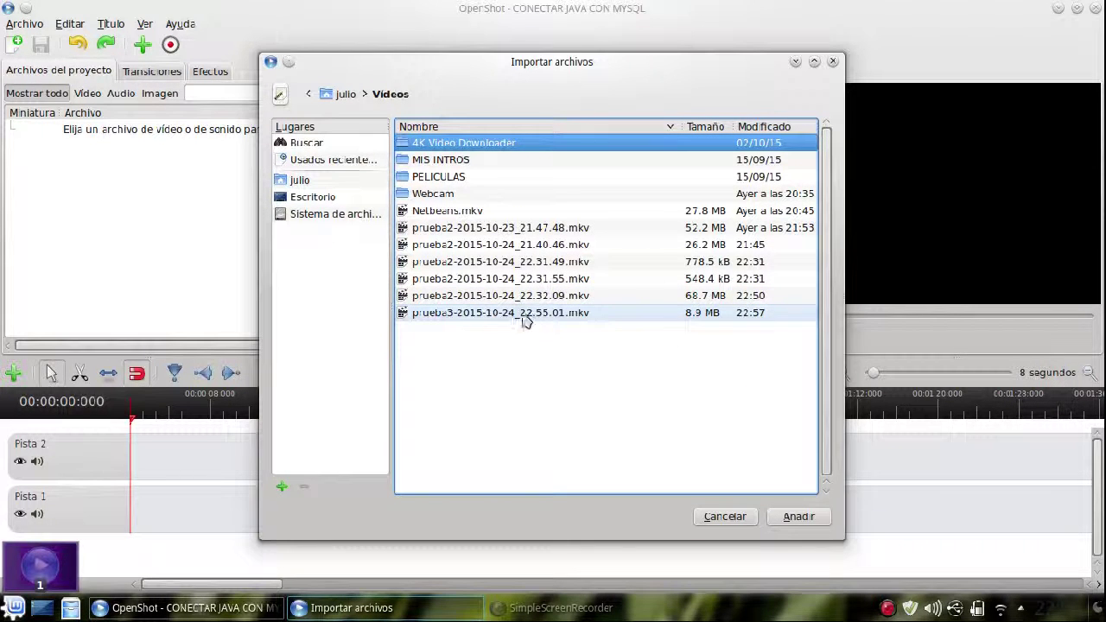
pyautogui.click(577, 298)
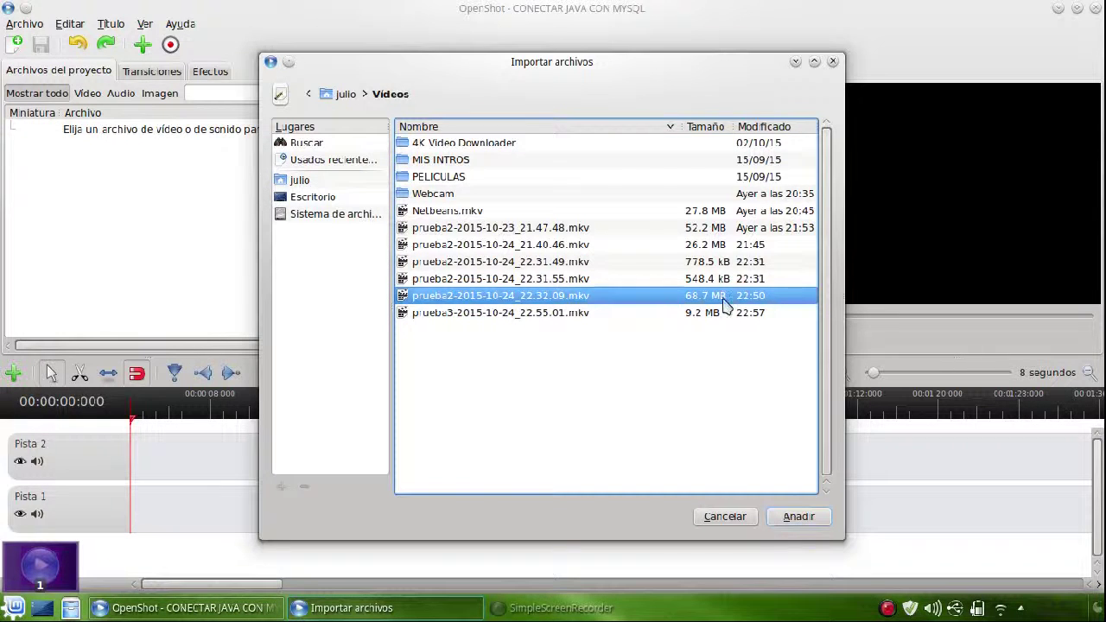
pyautogui.click(798, 518)
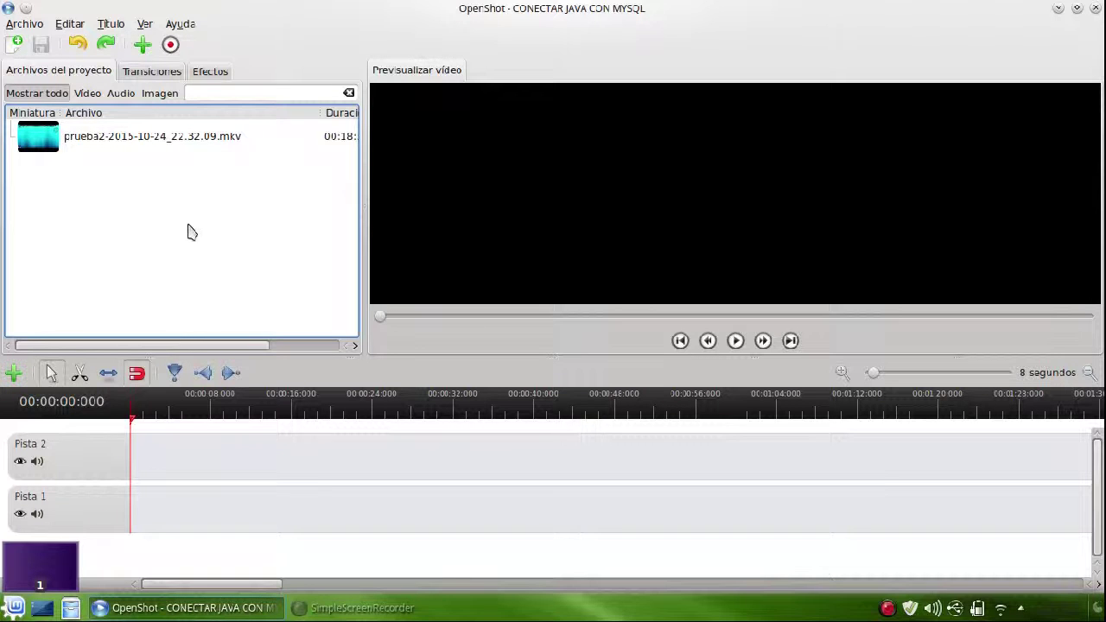
# Import INTRO2.mp4 from the MIS INTROS folder and place it at the start of Pista 1
pyautogui.click(142, 43)
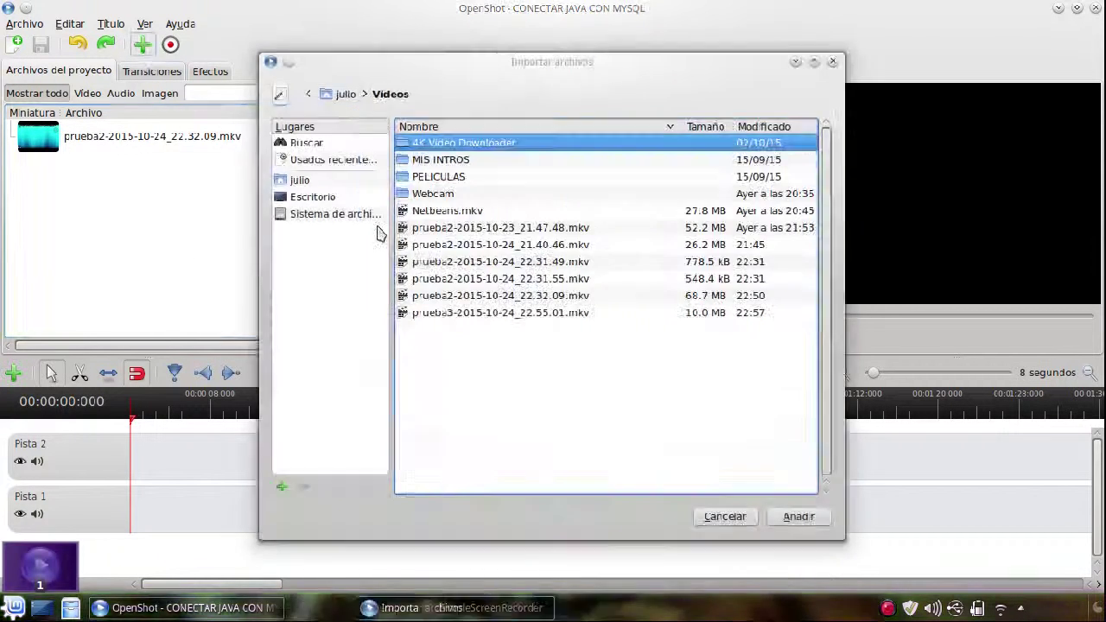
pyautogui.doubleClick(436, 160)
pyautogui.doubleClick(427, 147)
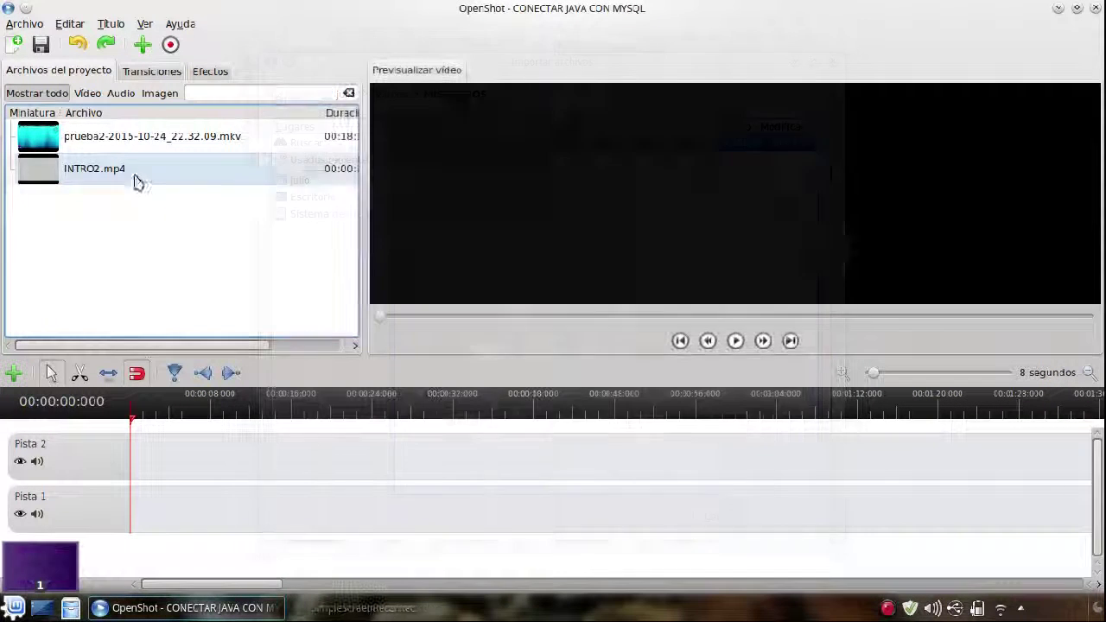
pyautogui.click(68, 173)
pyautogui.moveTo(78, 173); pyautogui.dragTo(189, 521)
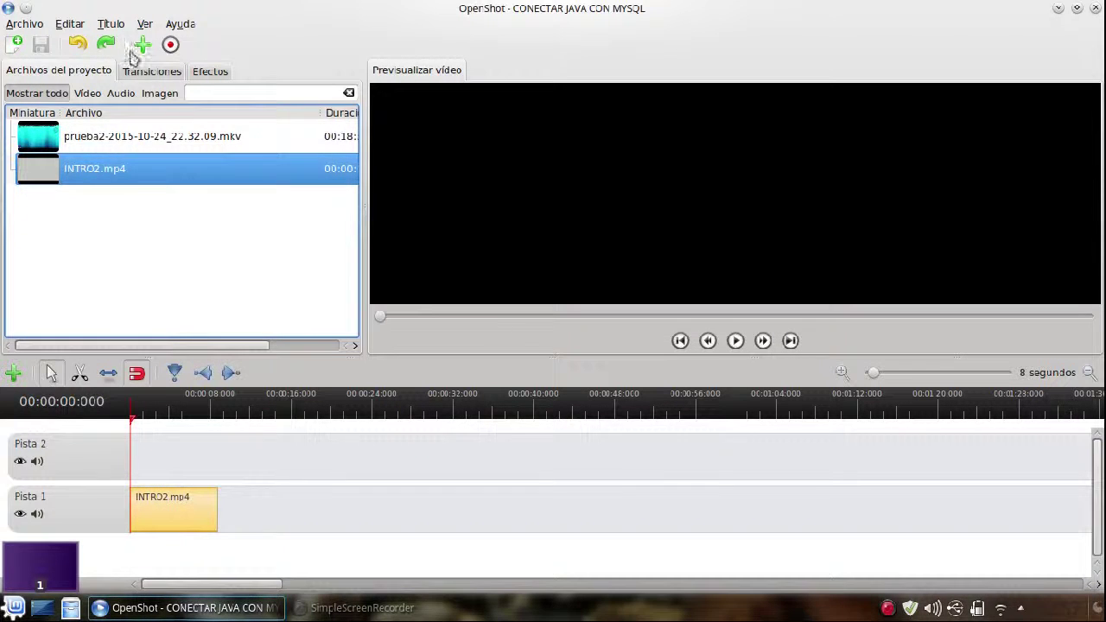
# Try the Texto disuelto, Texto explosivo and Volar hacia la cámara animated title templates and close the title editor without rendering
pyautogui.click(113, 28)
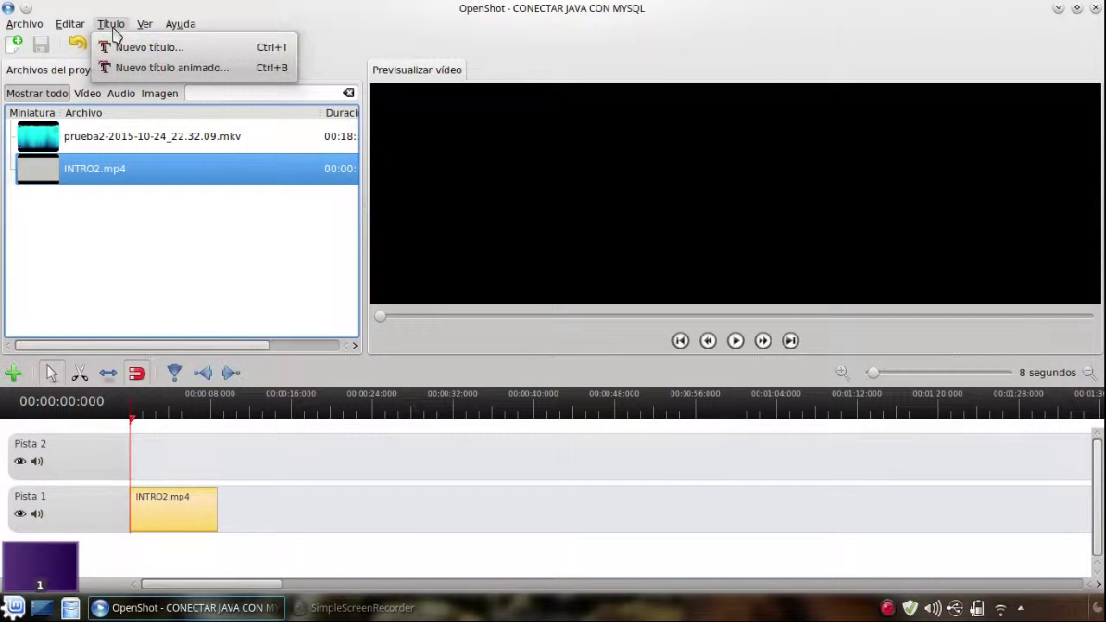
pyautogui.click(144, 69)
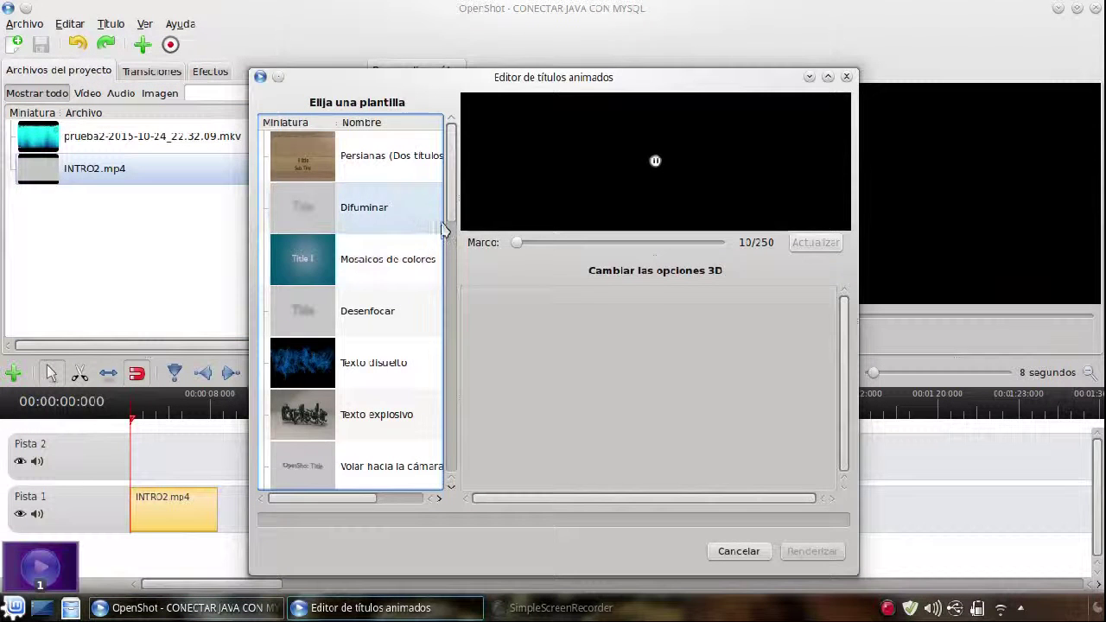
pyautogui.click(353, 363)
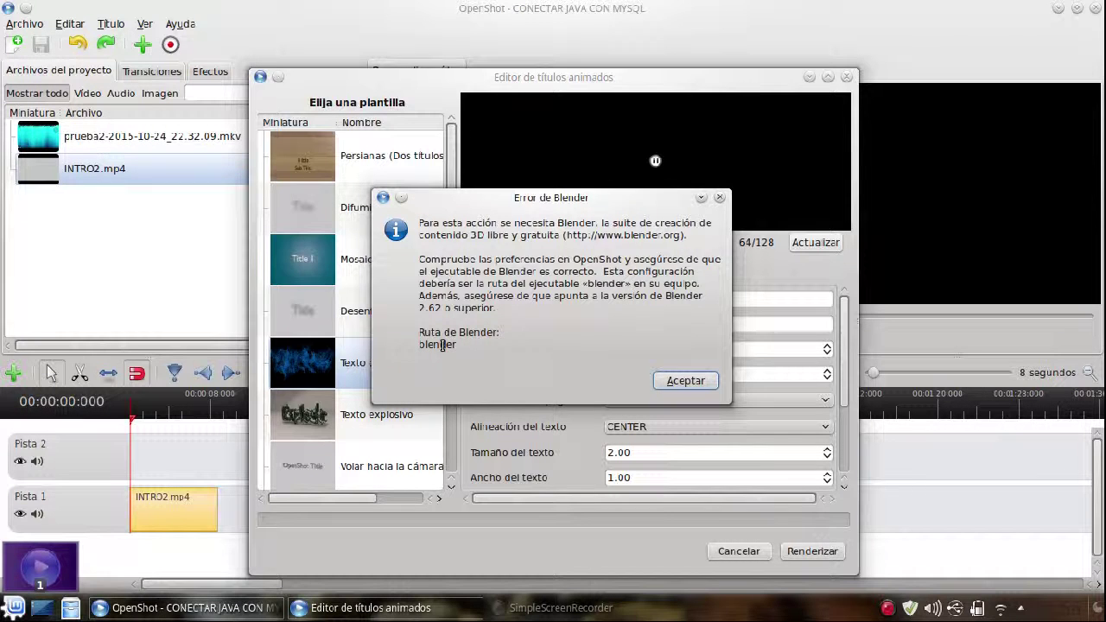
pyautogui.moveTo(456, 344); pyautogui.dragTo(420, 344)
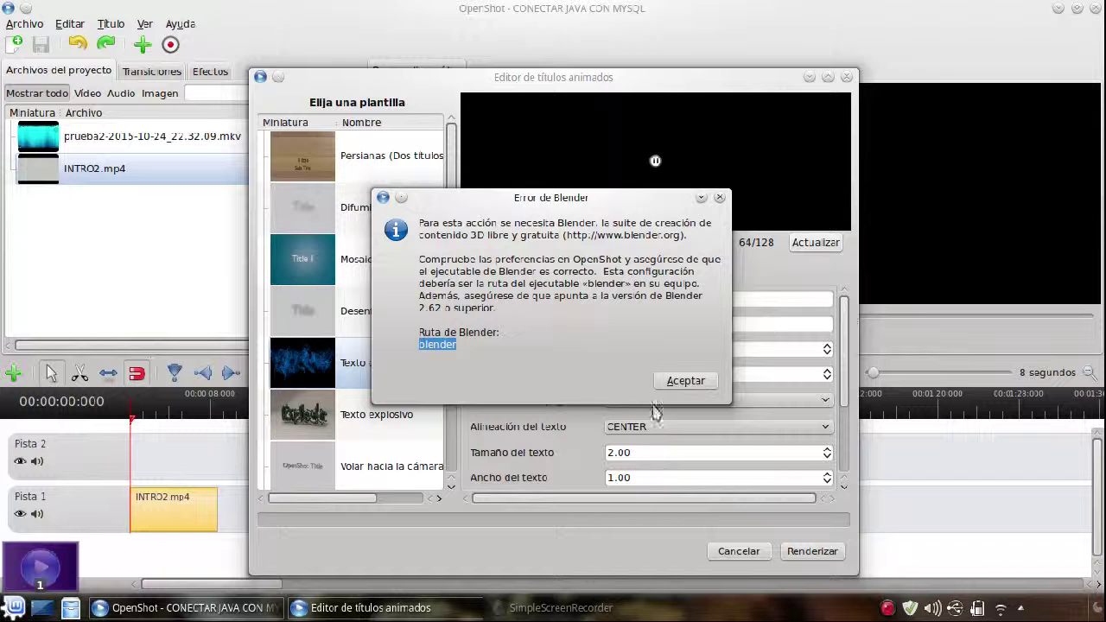
pyautogui.click(679, 381)
pyautogui.click(346, 415)
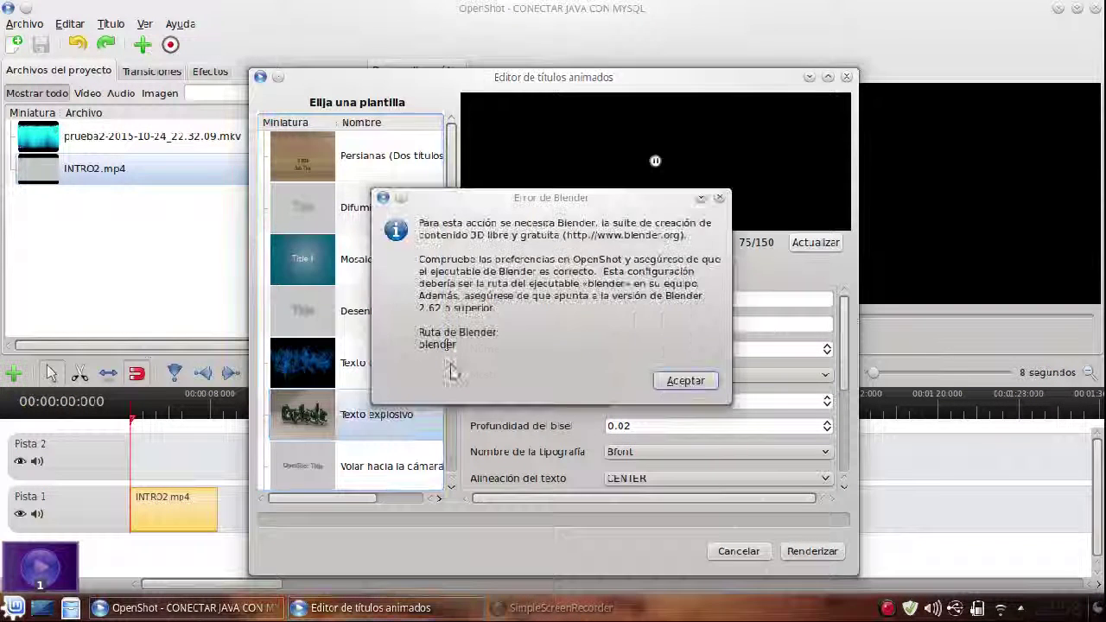
pyautogui.click(668, 387)
pyautogui.scroll(-3, 380, 268)
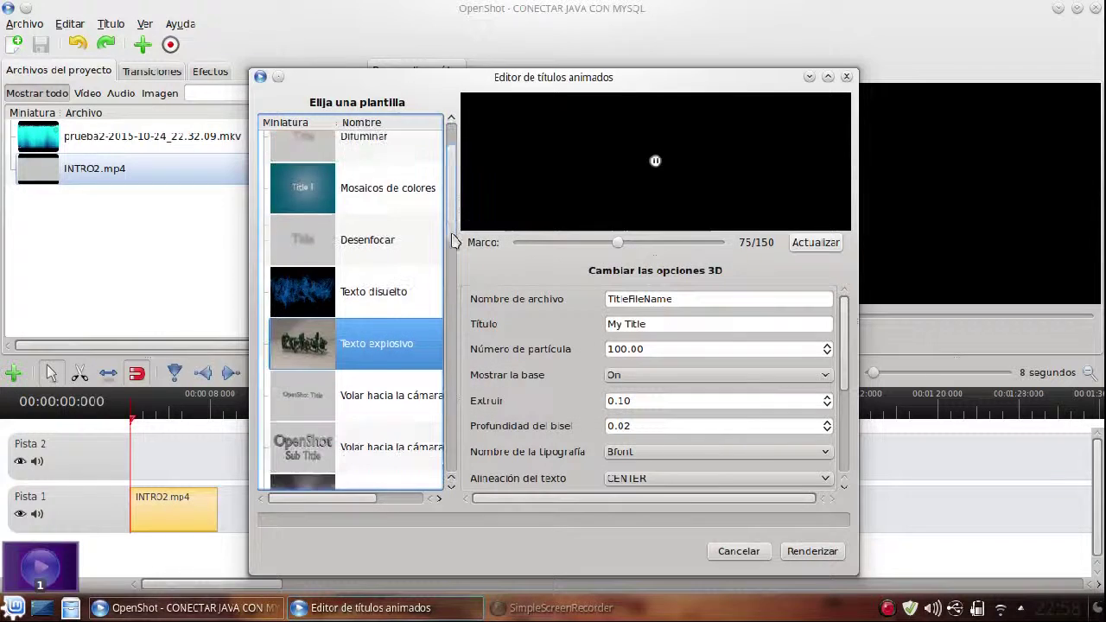
pyautogui.click(344, 343)
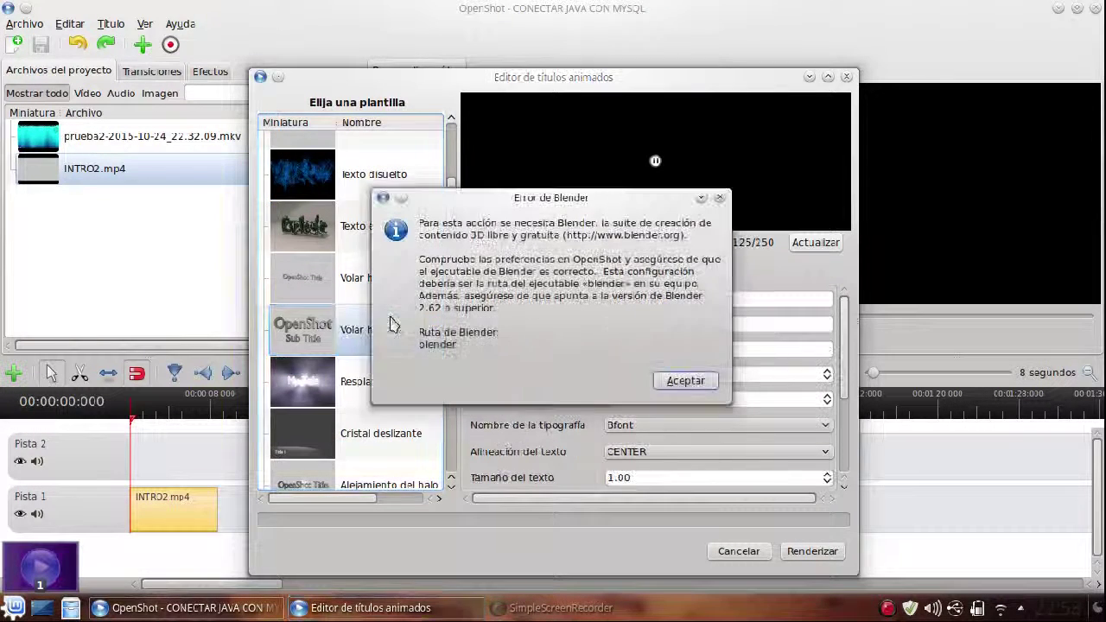
pyautogui.click(683, 385)
pyautogui.scroll(-4, 439, 206)
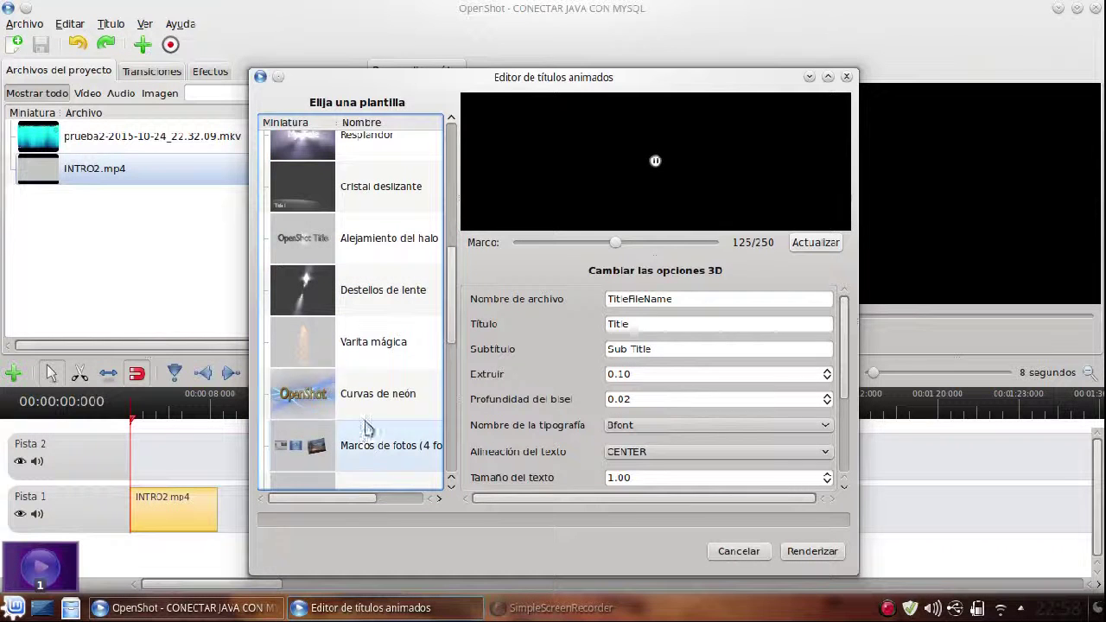
pyautogui.scroll(-2, 437, 369)
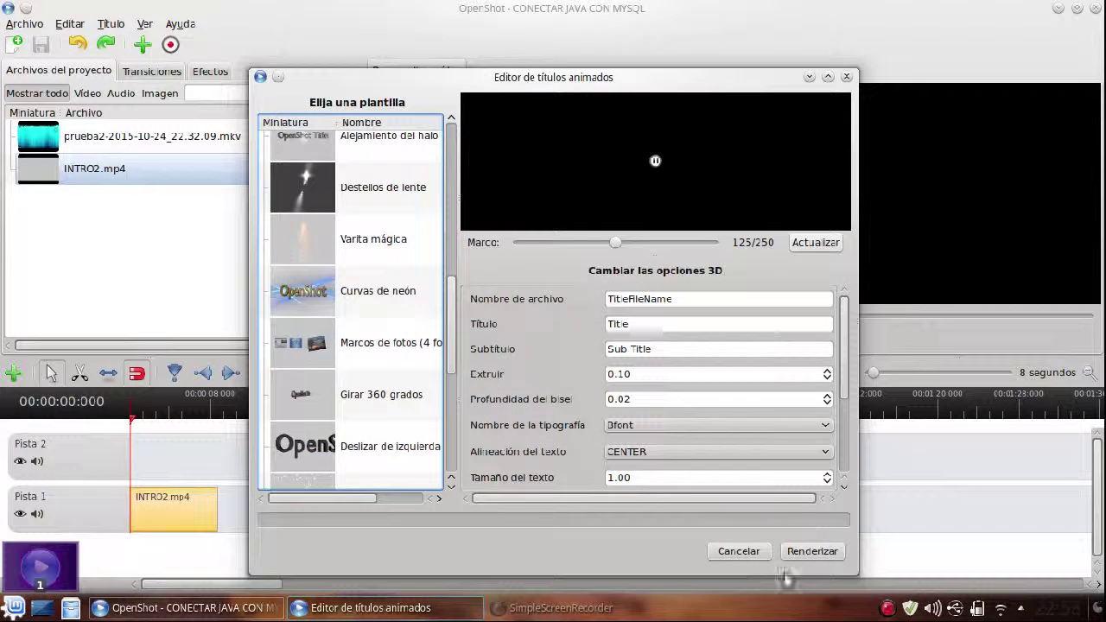
pyautogui.click(759, 555)
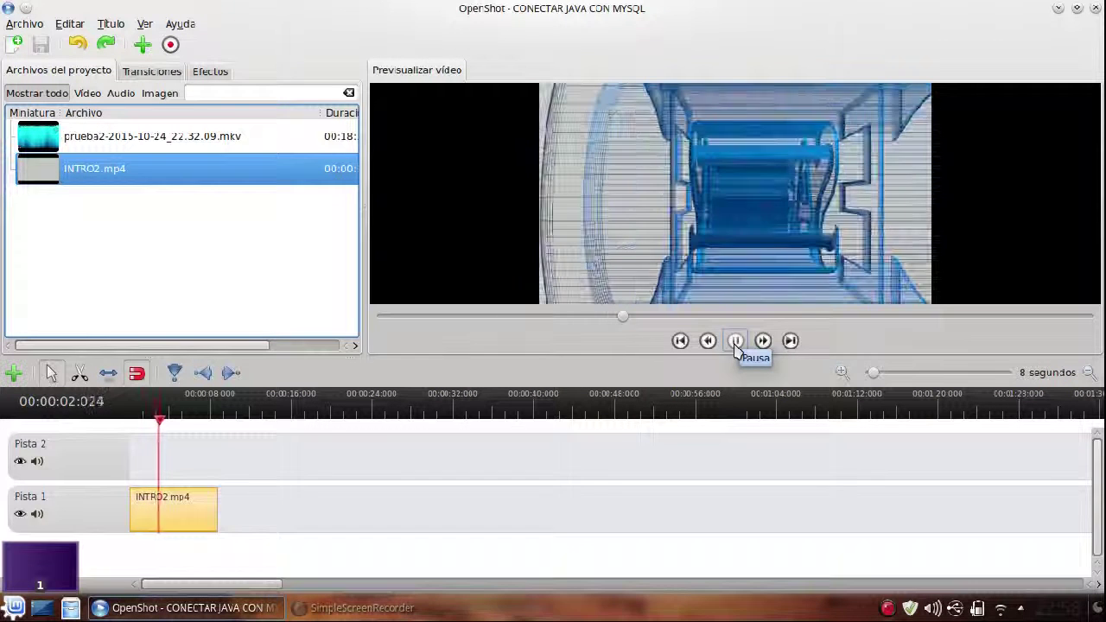
# Pause the intro preview and place the prueba2 recording on Pista 2, slightly overlapping the end of INTRO2.mp4
pyautogui.click(736, 344)
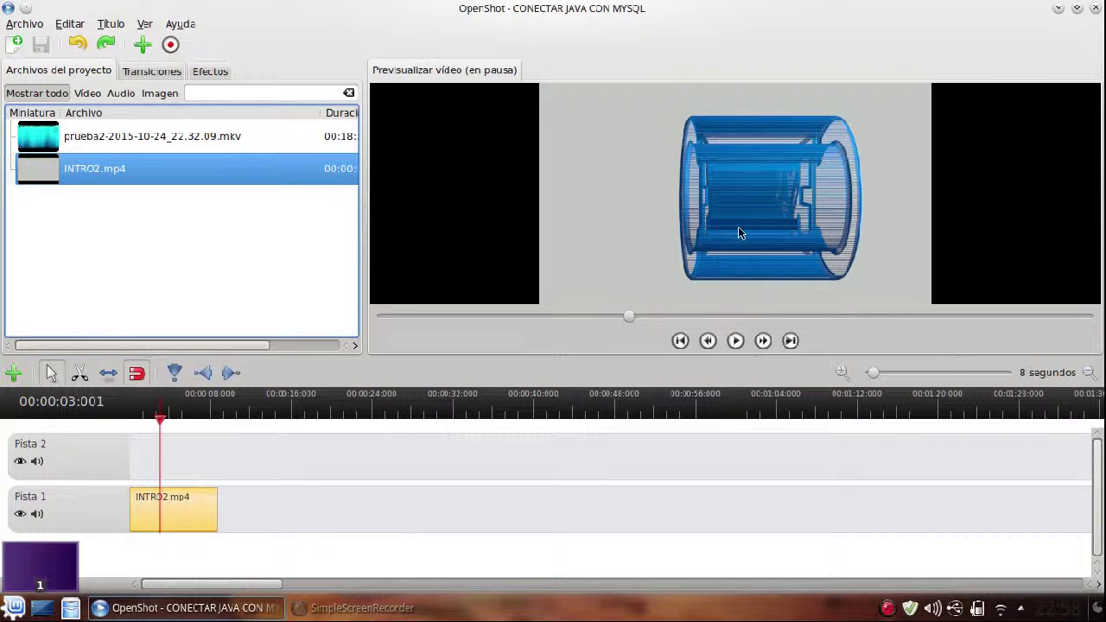
pyautogui.click(82, 144)
pyautogui.moveTo(62, 141); pyautogui.dragTo(233, 456)
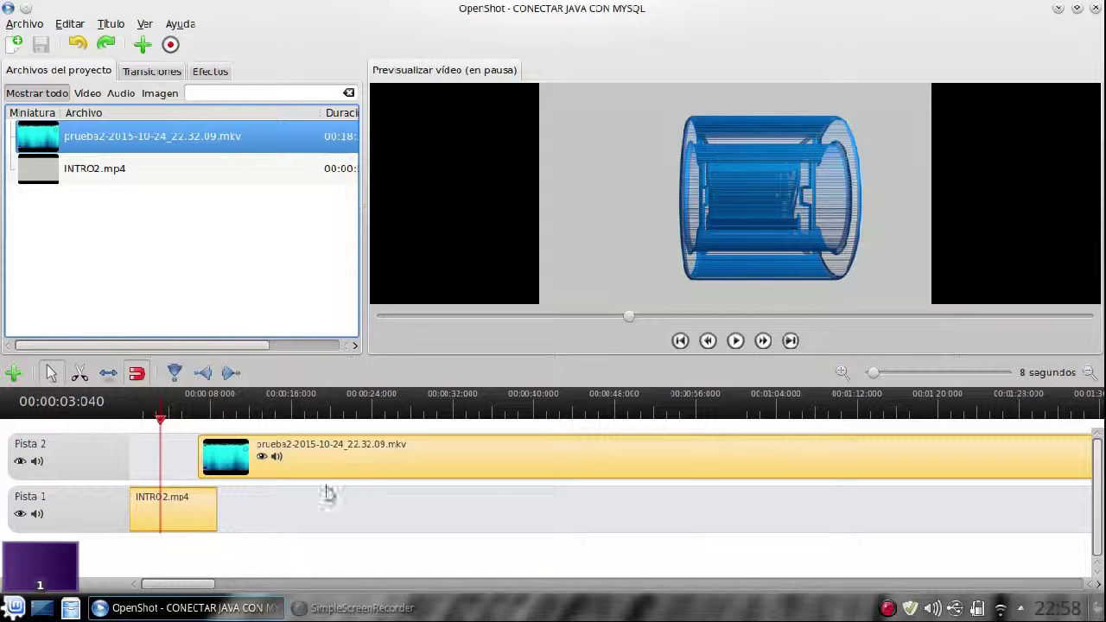
# Add a Cierre de persianas transition where the intro on Pista 1 overlaps the recording on Pista 2
pyautogui.click(145, 71)
pyautogui.click(60, 313)
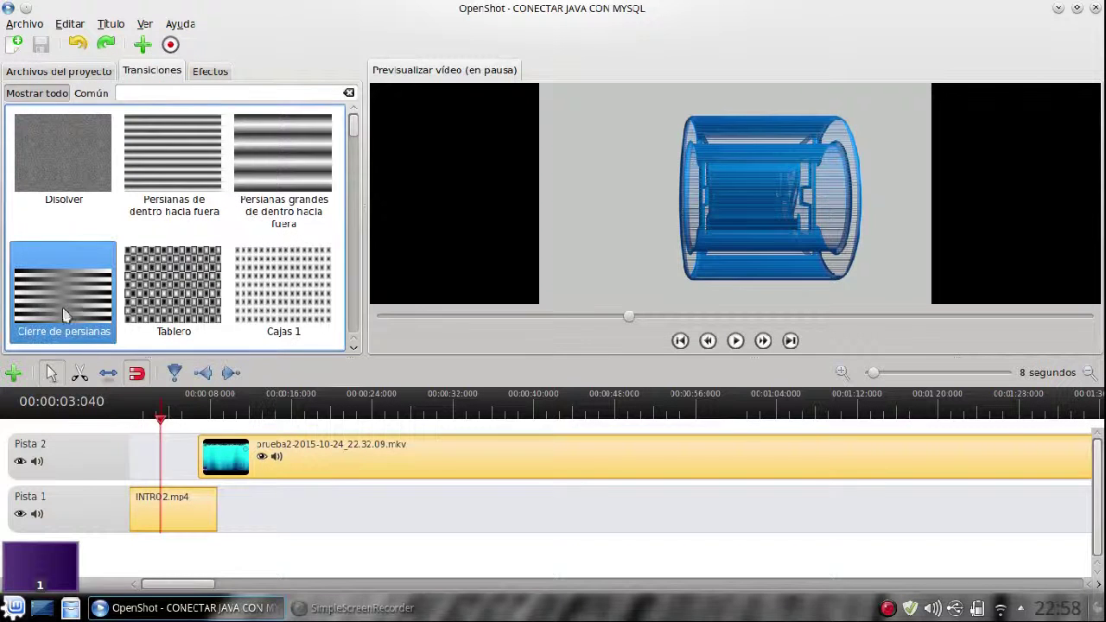
pyautogui.moveTo(195, 413); pyautogui.dragTo(214, 490)
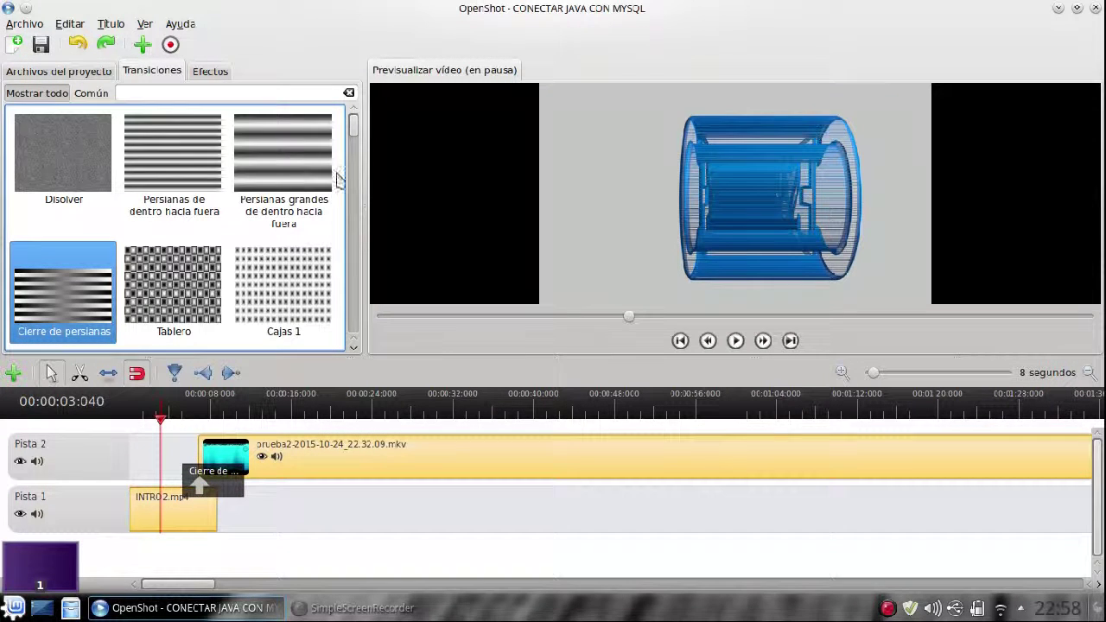
# Replace the transition between the two clips with Círculo de fuera hacia dentro and play the timeline preview
pyautogui.moveTo(353, 140); pyautogui.dragTo(355, 163)
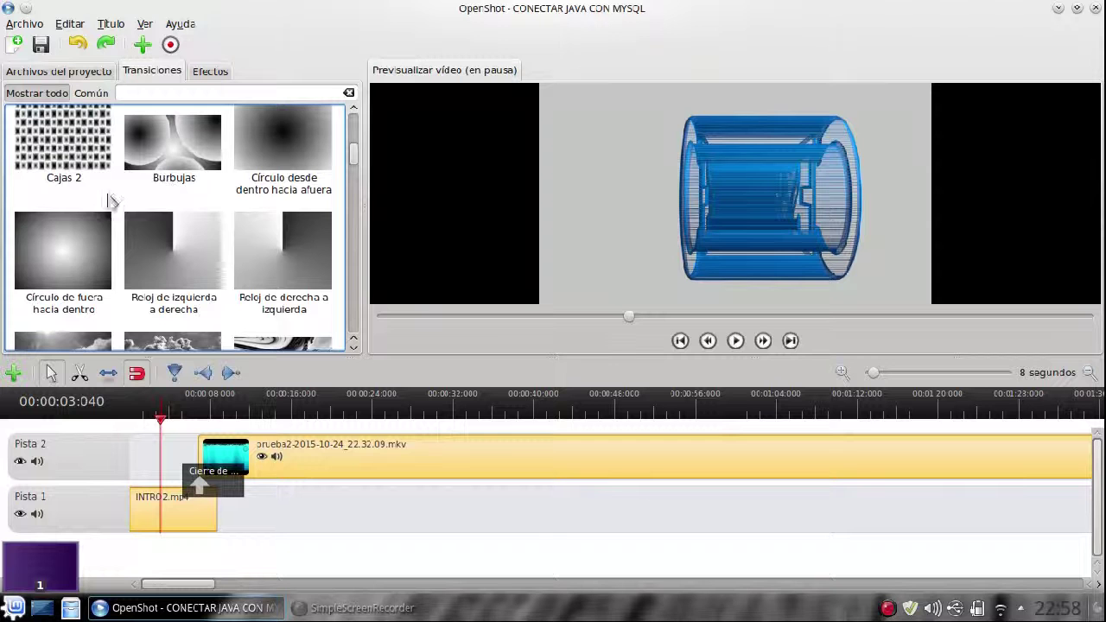
pyautogui.click(68, 265)
pyautogui.rightClick(214, 478)
pyautogui.click(249, 579)
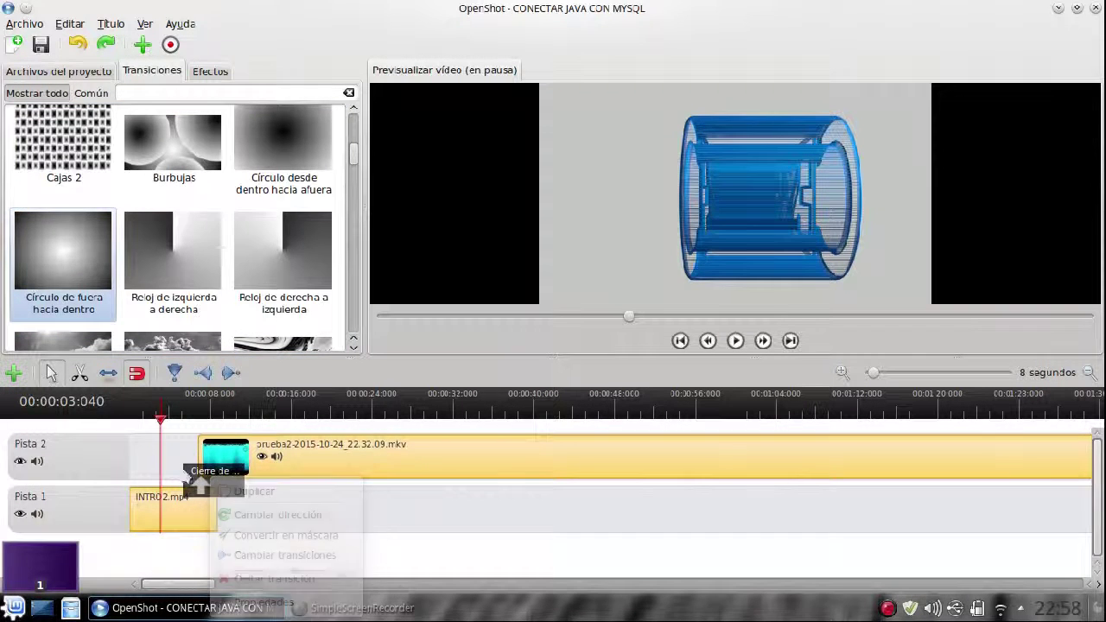
pyautogui.moveTo(62, 249); pyautogui.dragTo(209, 484)
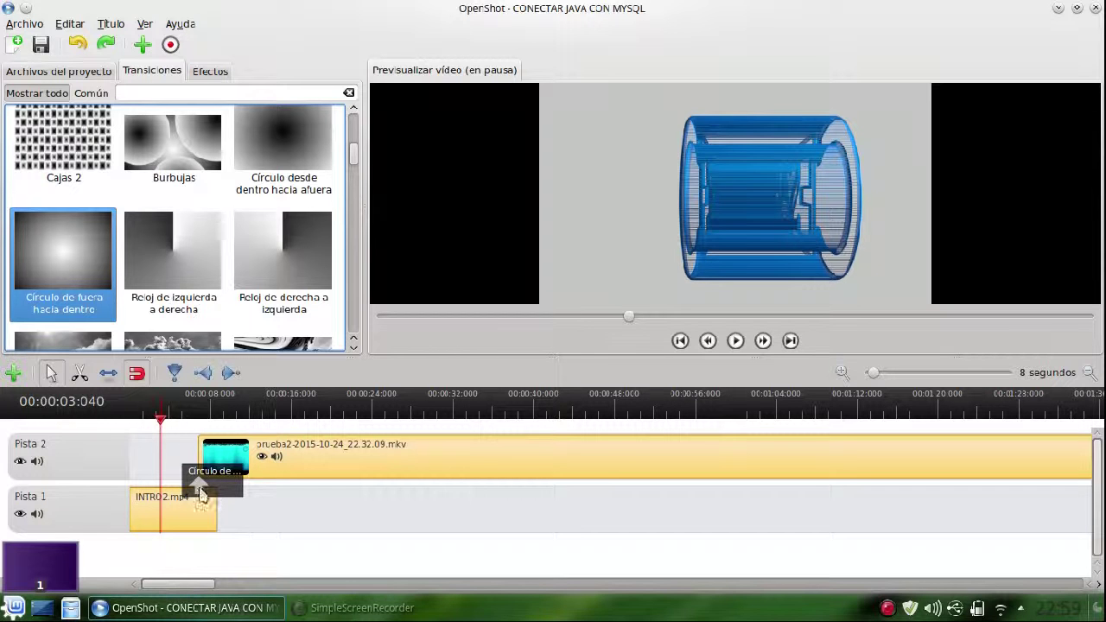
pyautogui.click(735, 341)
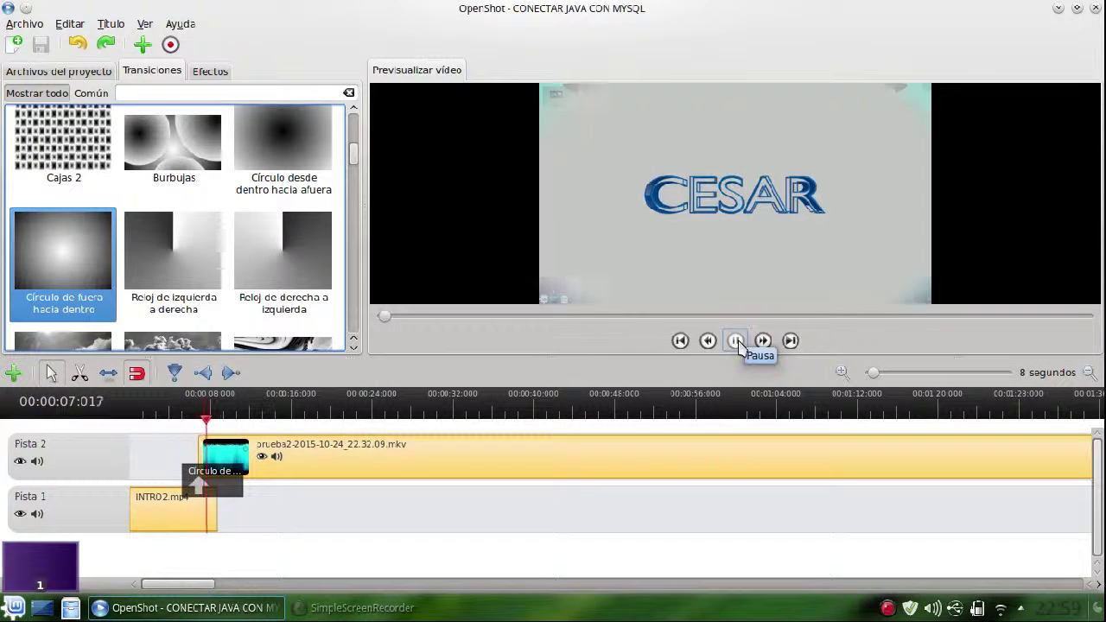
# Pause the preview and trim both ends of the Círculo de fuera hacia dentro transition to match the overlap between the intro and the recording
pyautogui.click(736, 342)
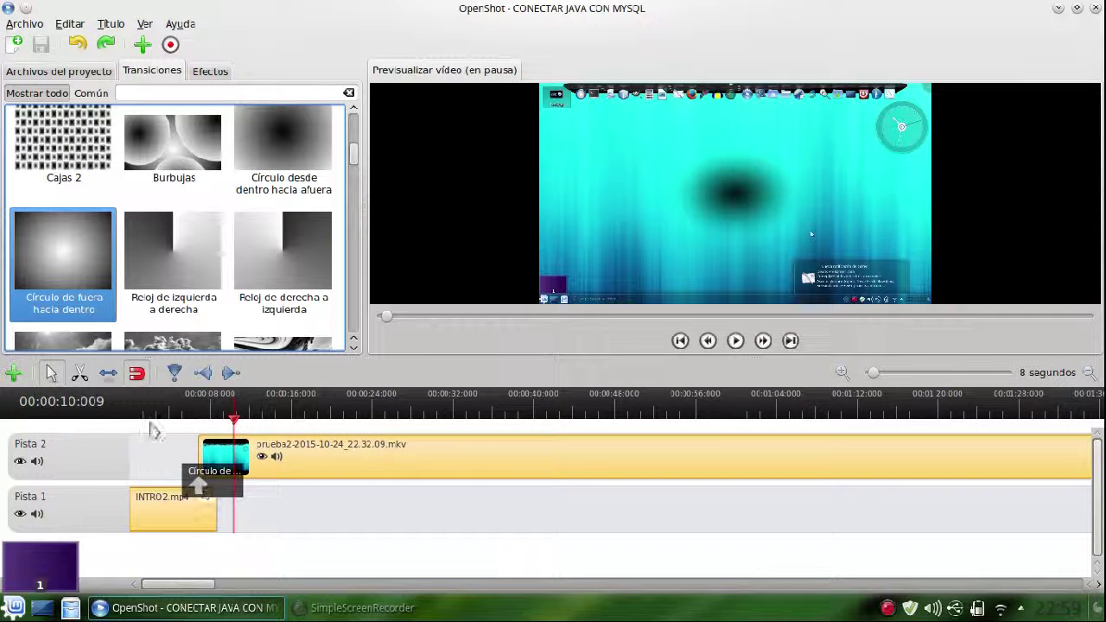
pyautogui.click(870, 374)
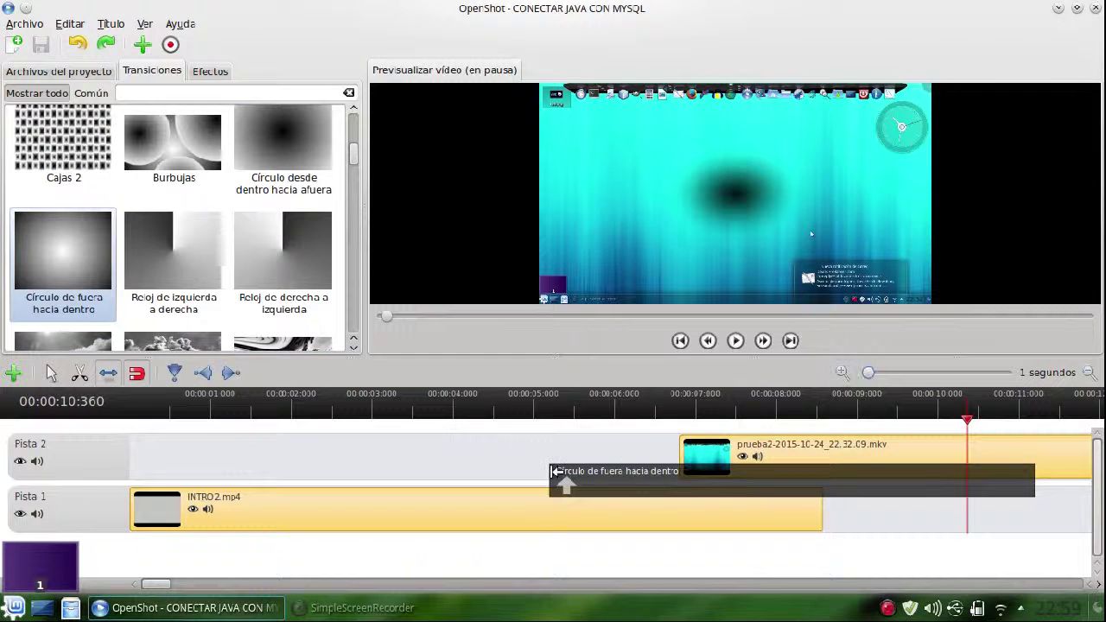
pyautogui.moveTo(553, 473); pyautogui.dragTo(681, 483)
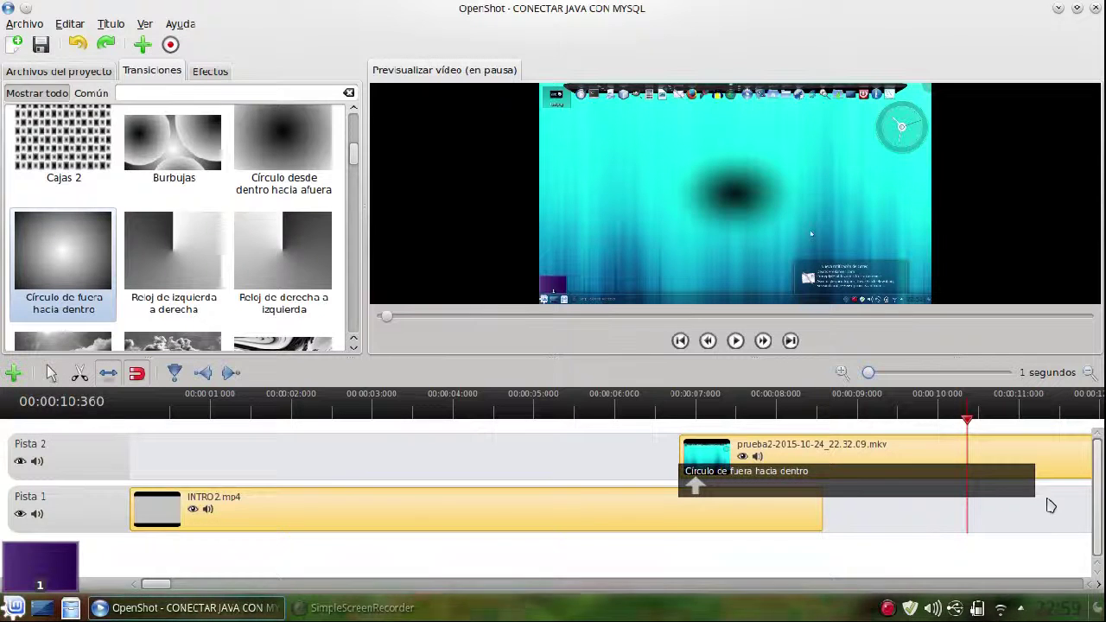
pyautogui.moveTo(1033, 489); pyautogui.dragTo(824, 489)
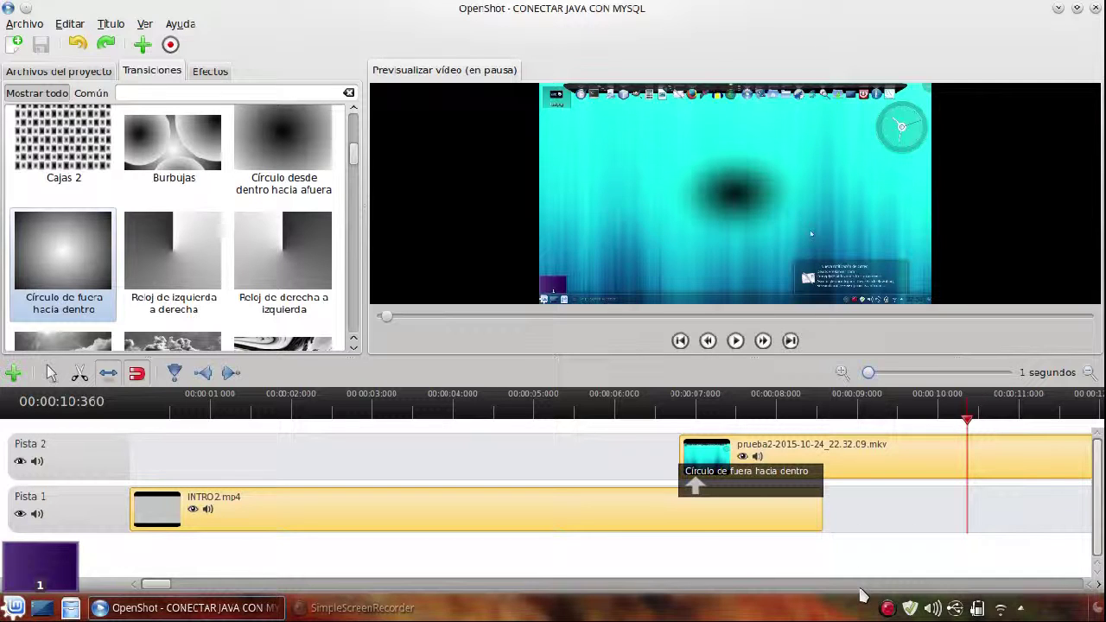
# Play the timeline preview from between 3 and 4 seconds through the shortened transition, and pause it after the intro ends
pyautogui.click(424, 411)
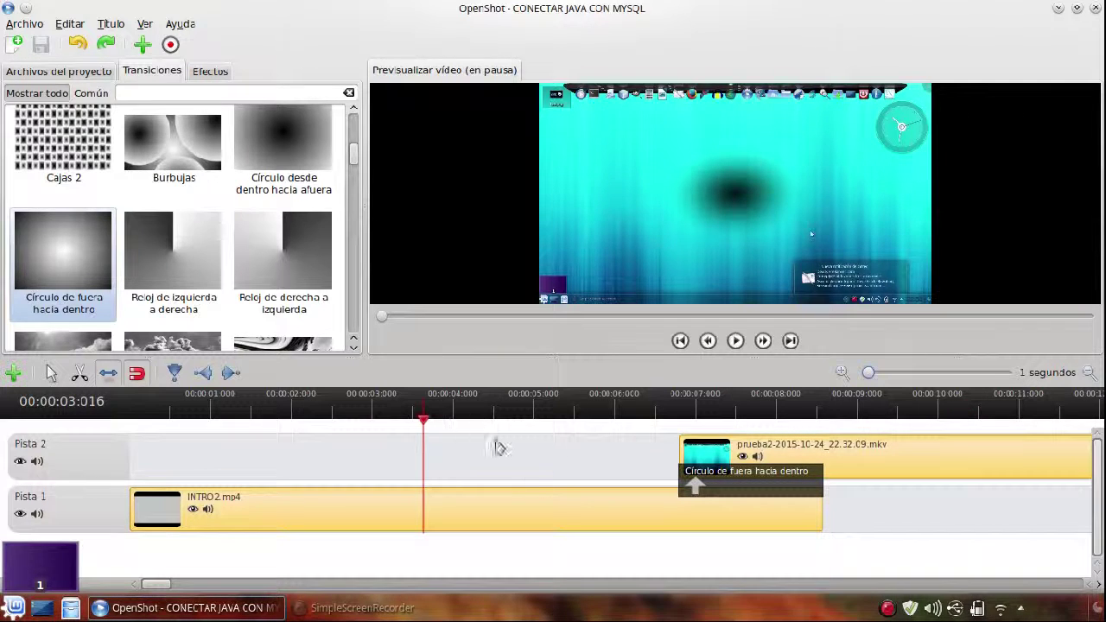
pyautogui.press('space')
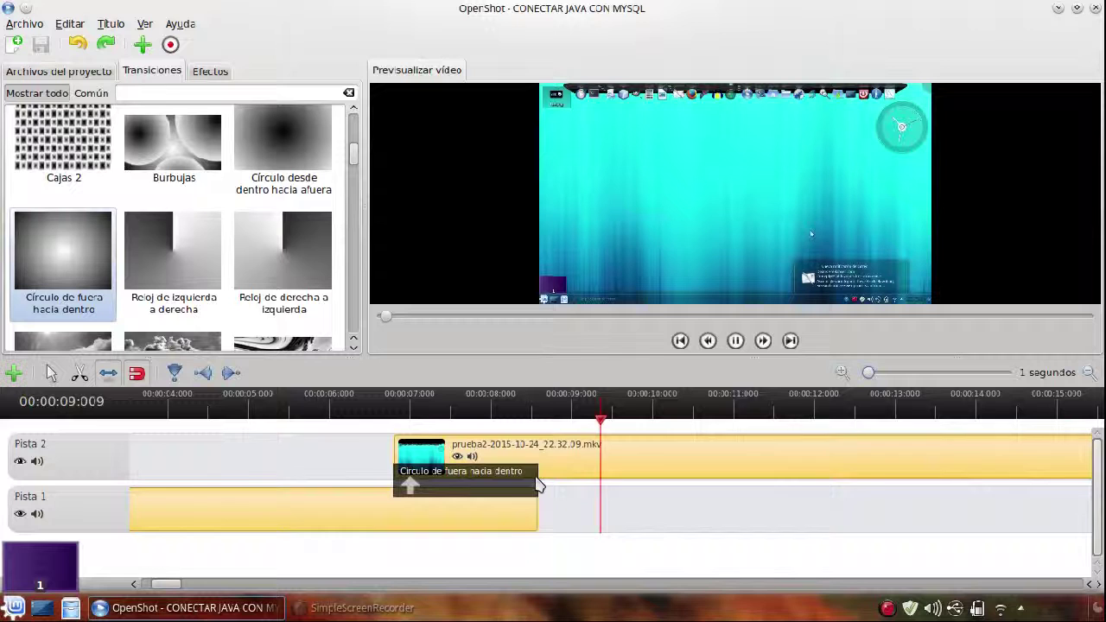
pyautogui.press('space')
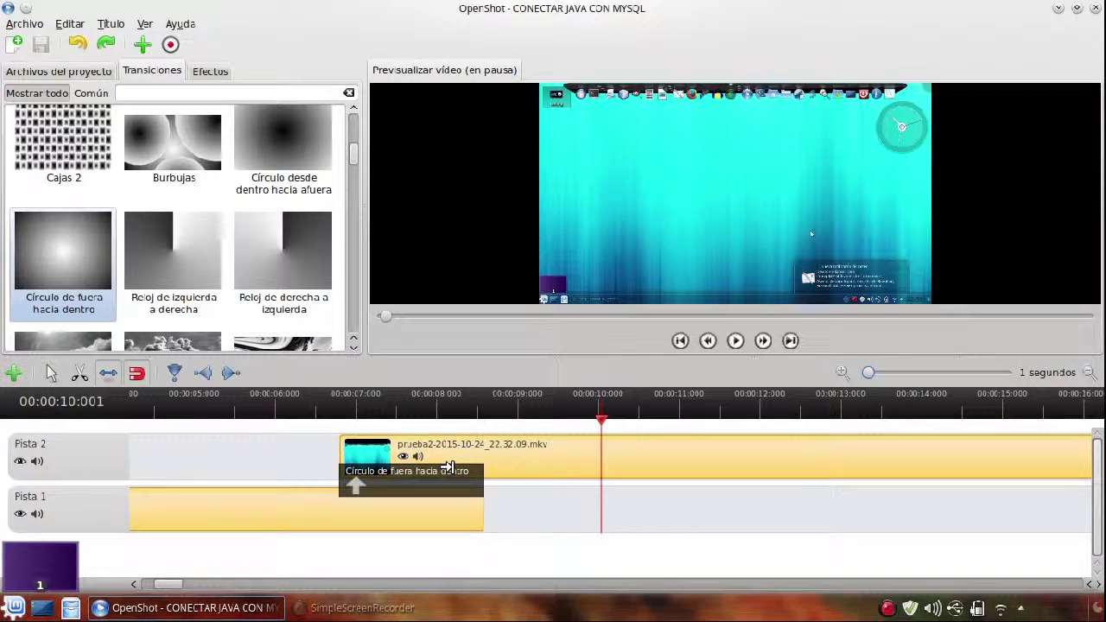
# Add a new track above Pista 2, with the timeline zoomed out to 47 seconds
pyautogui.moveTo(869, 375); pyautogui.dragTo(915, 380)
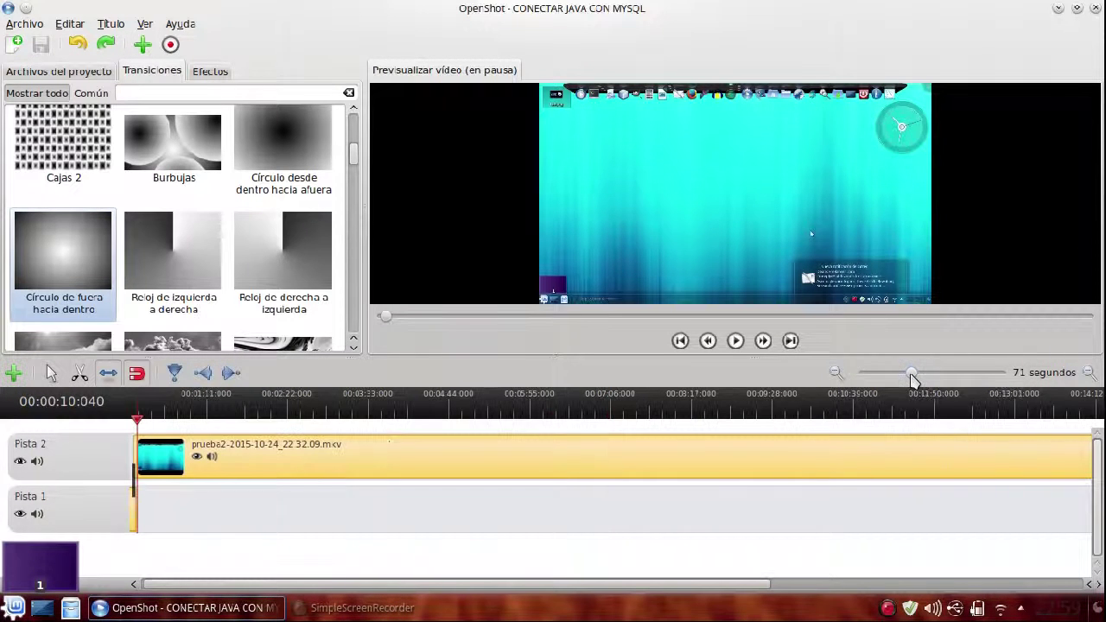
pyautogui.moveTo(475, 585); pyautogui.dragTo(210, 573)
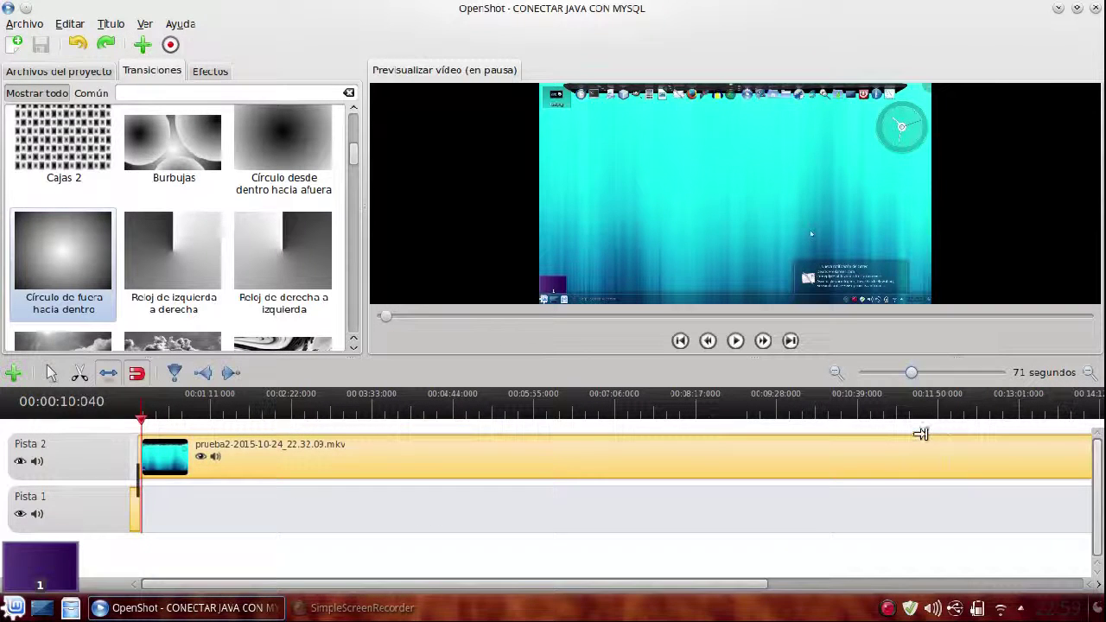
pyautogui.moveTo(914, 376); pyautogui.dragTo(893, 375)
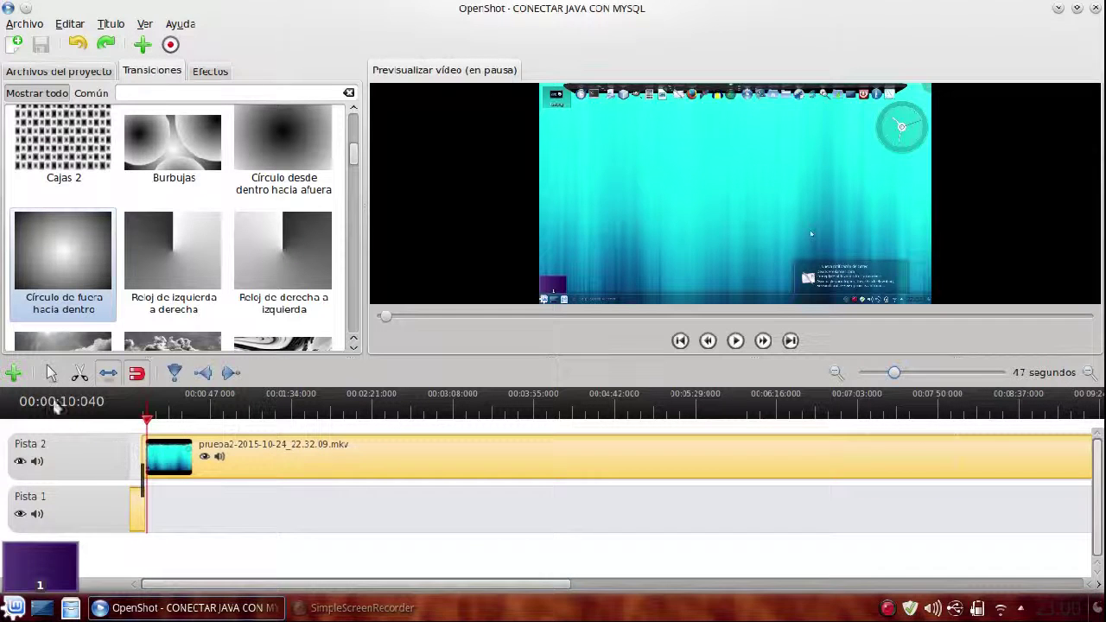
pyautogui.click(13, 373)
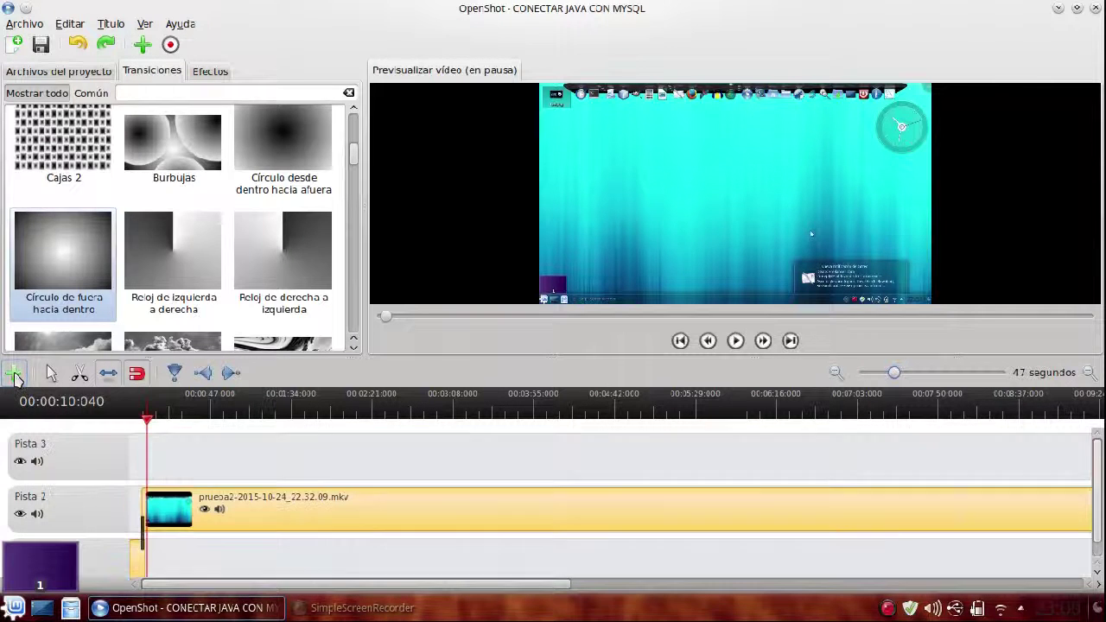
# Import 04_-_Erwacht.mp3 into the project files from the Desilio subfolder of the Música folder
pyautogui.click(69, 76)
pyautogui.rightClick(129, 281)
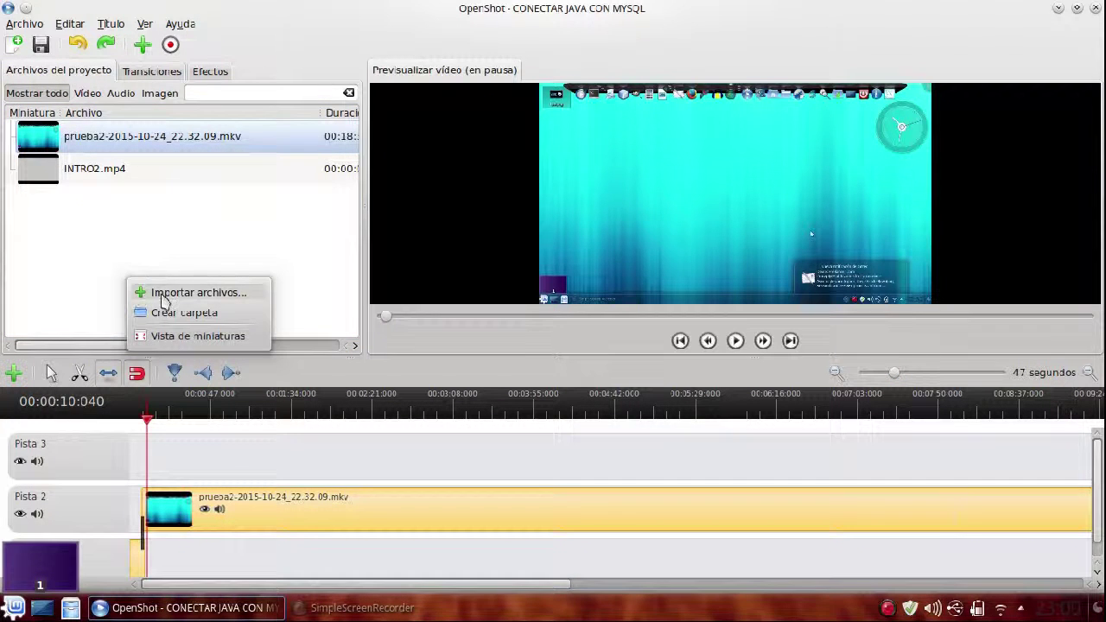
pyautogui.click(169, 294)
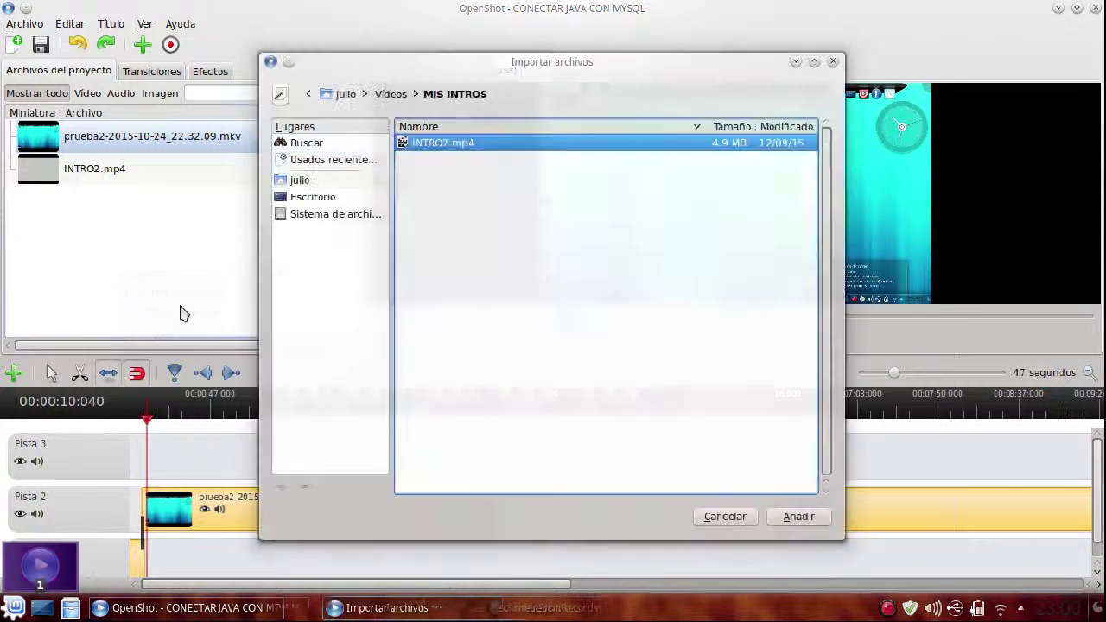
pyautogui.click(321, 183)
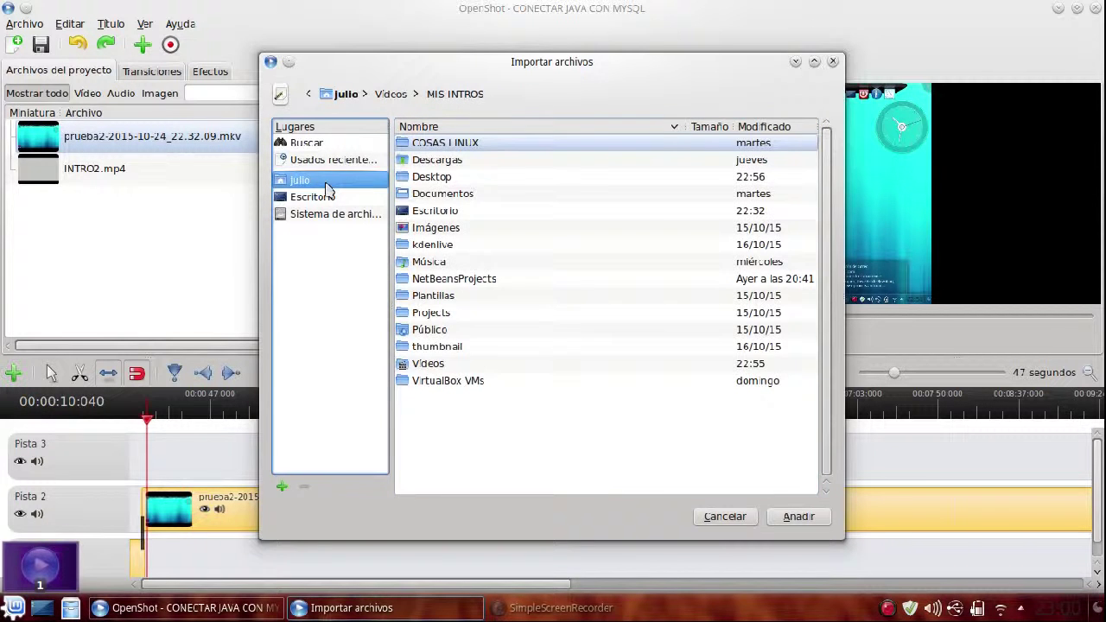
pyautogui.doubleClick(432, 265)
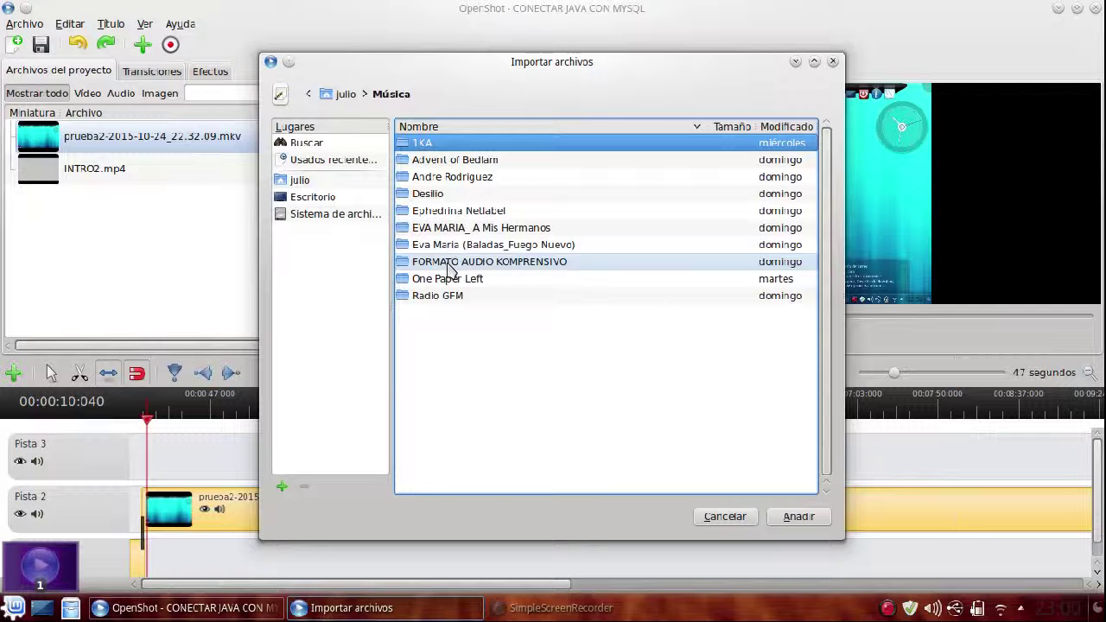
pyautogui.click(440, 195)
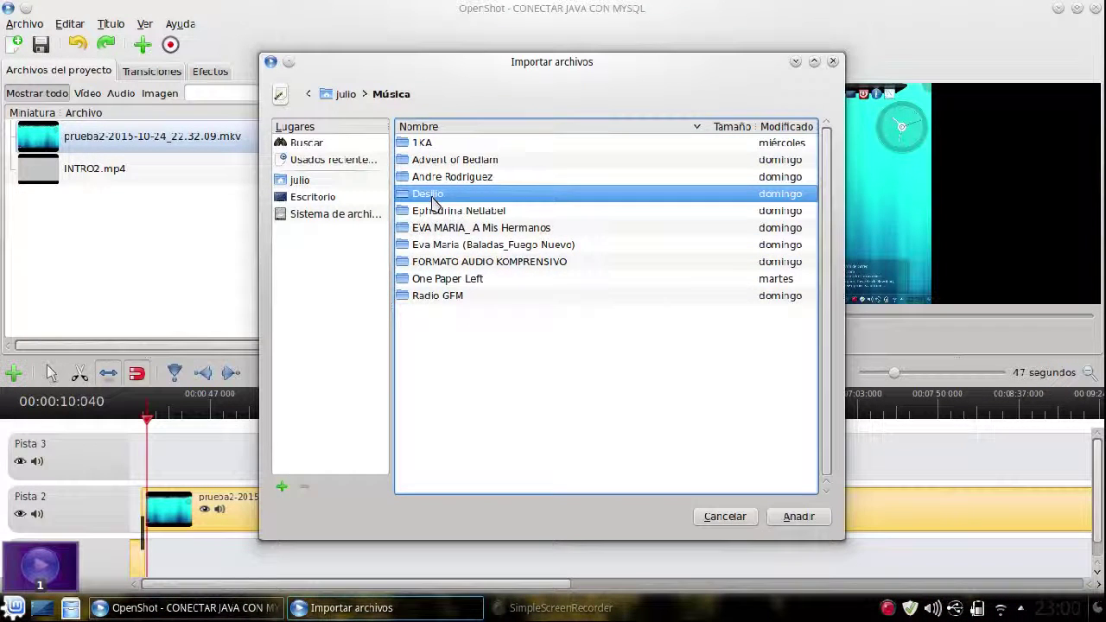
pyautogui.doubleClick(432, 201)
pyautogui.doubleClick(424, 145)
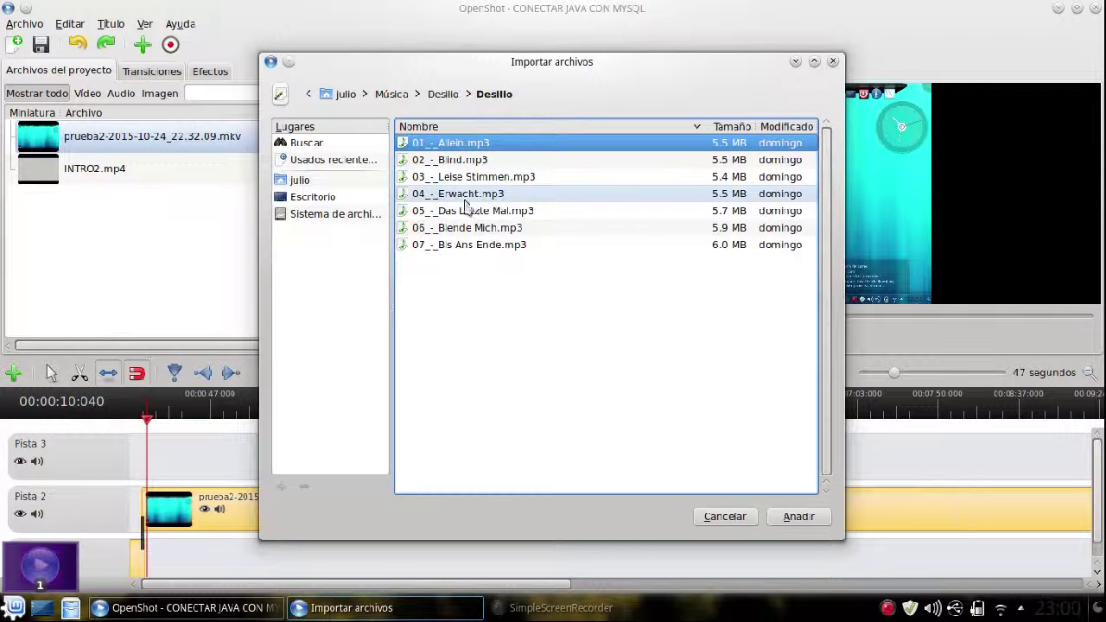
pyautogui.doubleClick(462, 196)
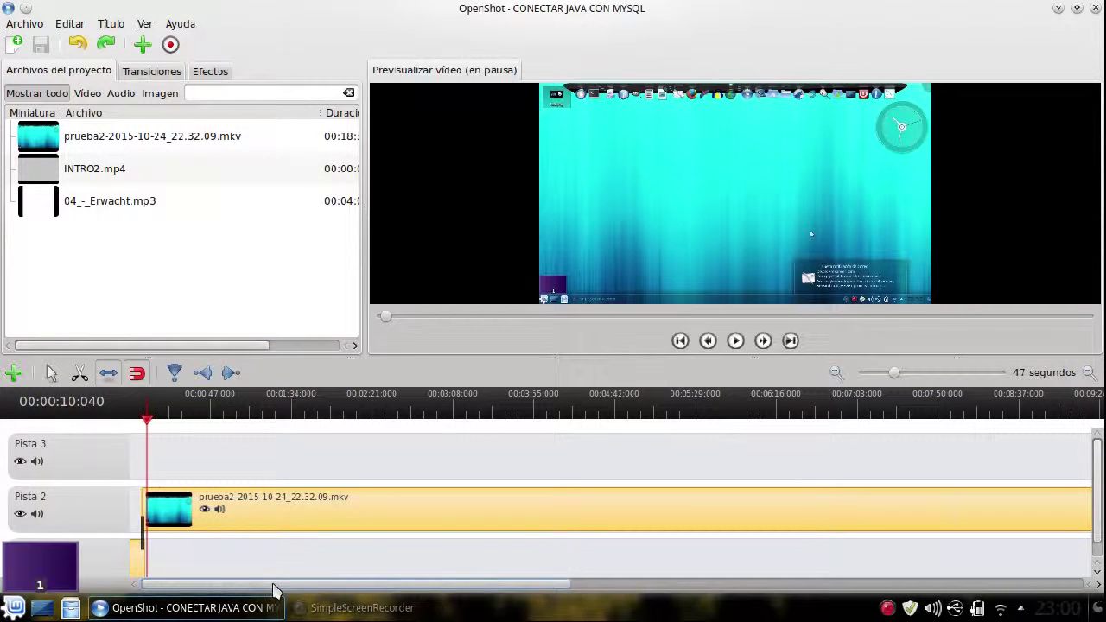
# Place 04_-_Erwacht.mp3 on Pista 3 near the start of the recording and undo the trimming of its beginning
pyautogui.moveTo(497, 588); pyautogui.dragTo(451, 573)
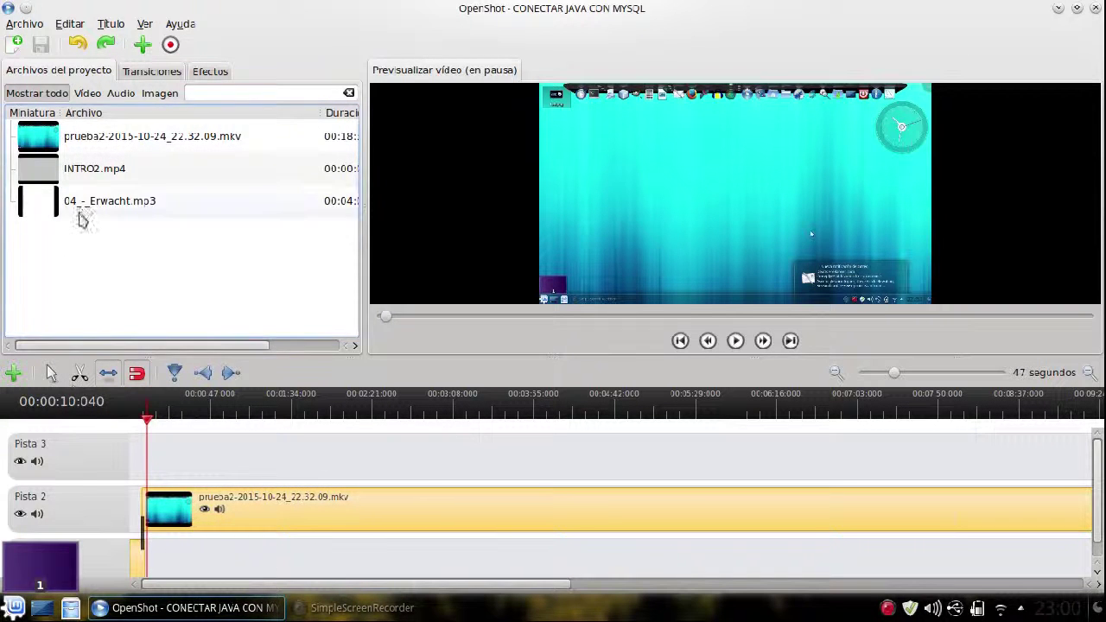
pyautogui.moveTo(74, 210); pyautogui.dragTo(206, 458)
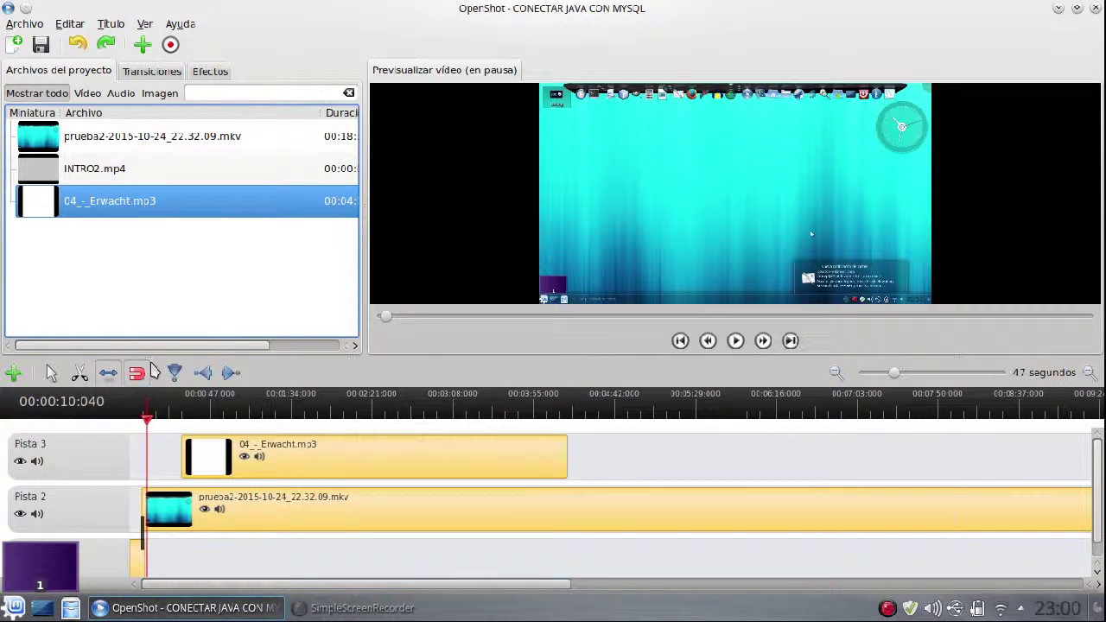
pyautogui.moveTo(246, 471); pyautogui.dragTo(213, 476)
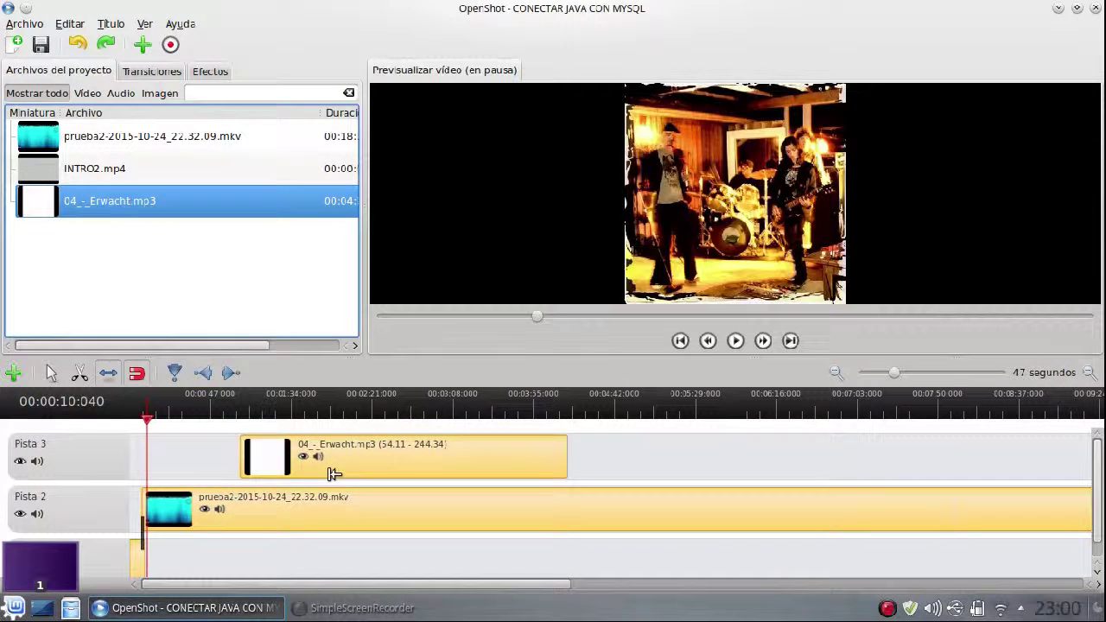
pyautogui.hotkey('ctrl', 'z')
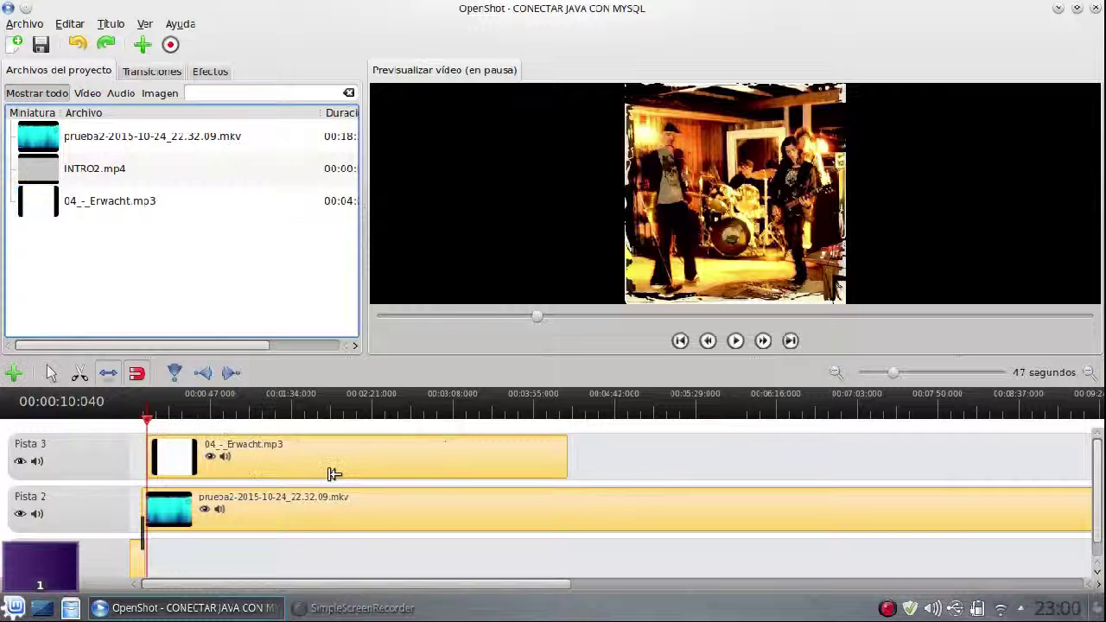
# Turn off the picture of the 04_-_Erwacht.mp3 clip and align its start with the beginning of the recording on Pista 2
pyautogui.click(110, 378)
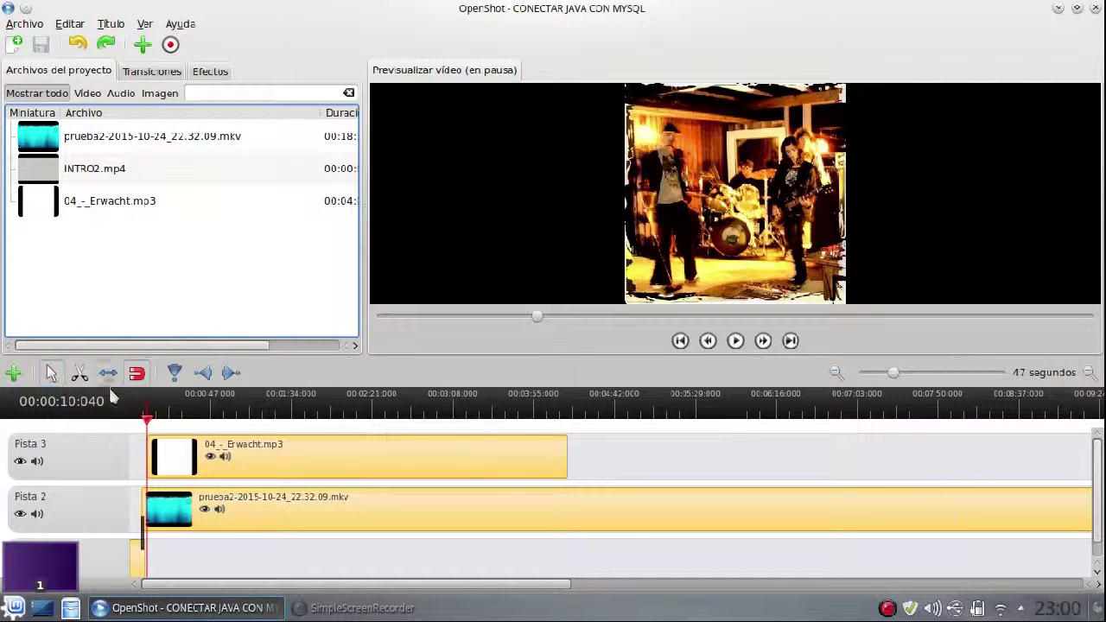
pyautogui.click(211, 458)
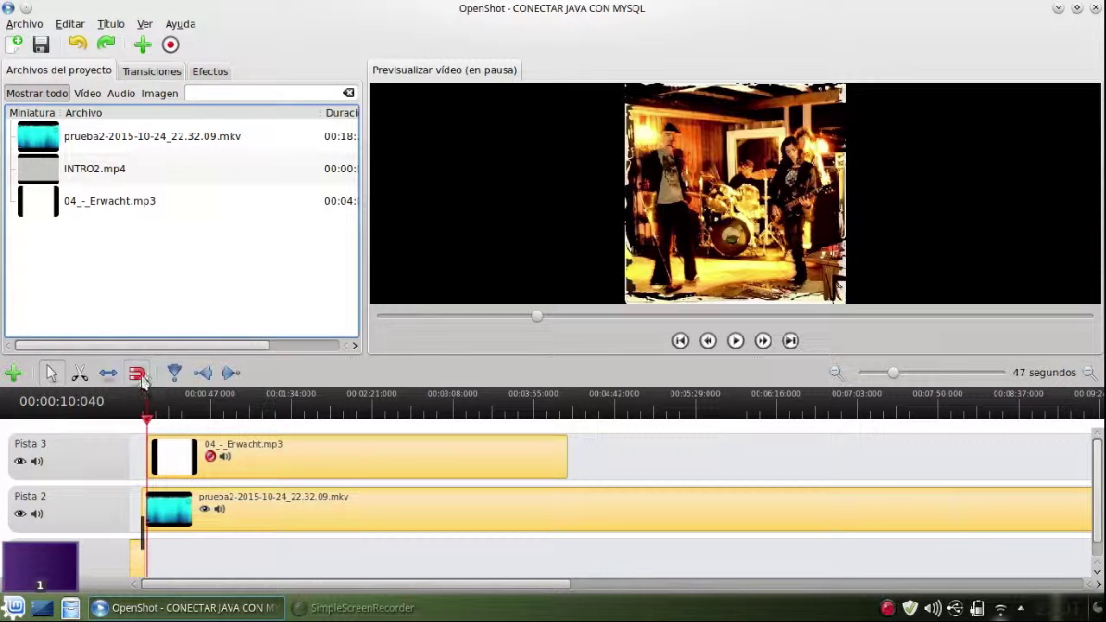
pyautogui.moveTo(179, 450); pyautogui.dragTo(177, 457)
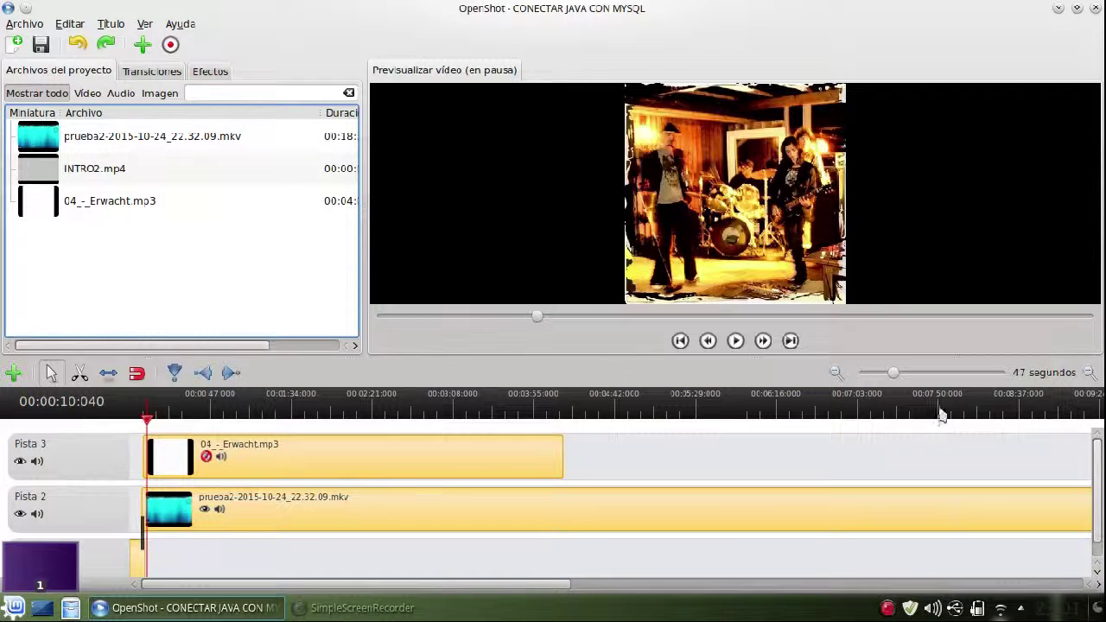
pyautogui.moveTo(899, 382); pyautogui.dragTo(867, 377)
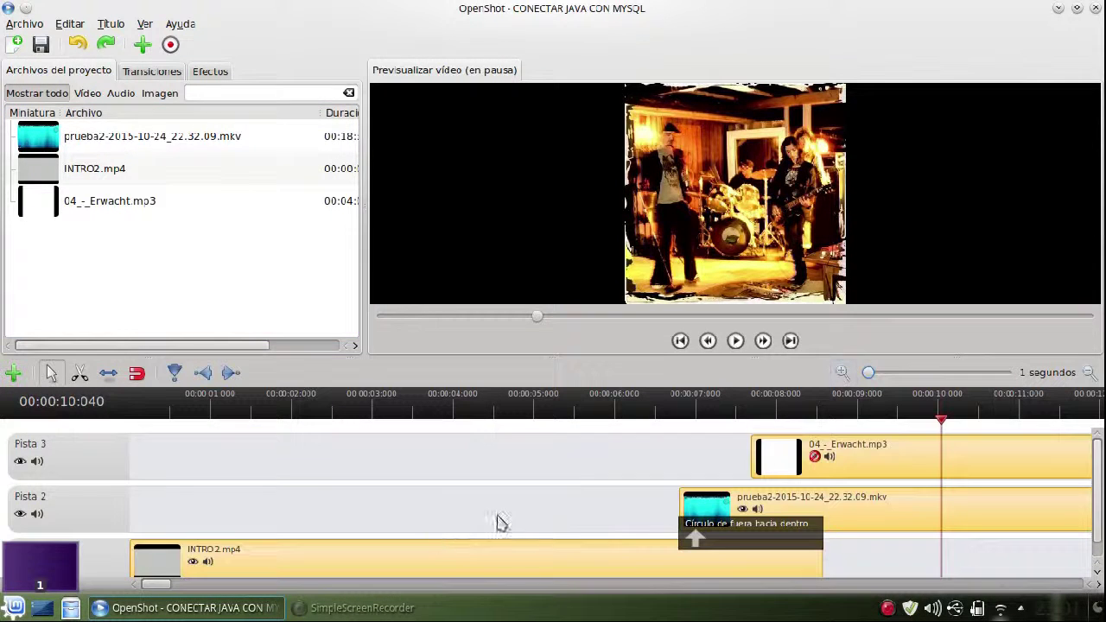
pyautogui.moveTo(902, 472); pyautogui.dragTo(827, 469)
# Save the project and preview the timeline from about 4 seconds, pausing during the transition
pyautogui.hotkey('ctrl', 's')
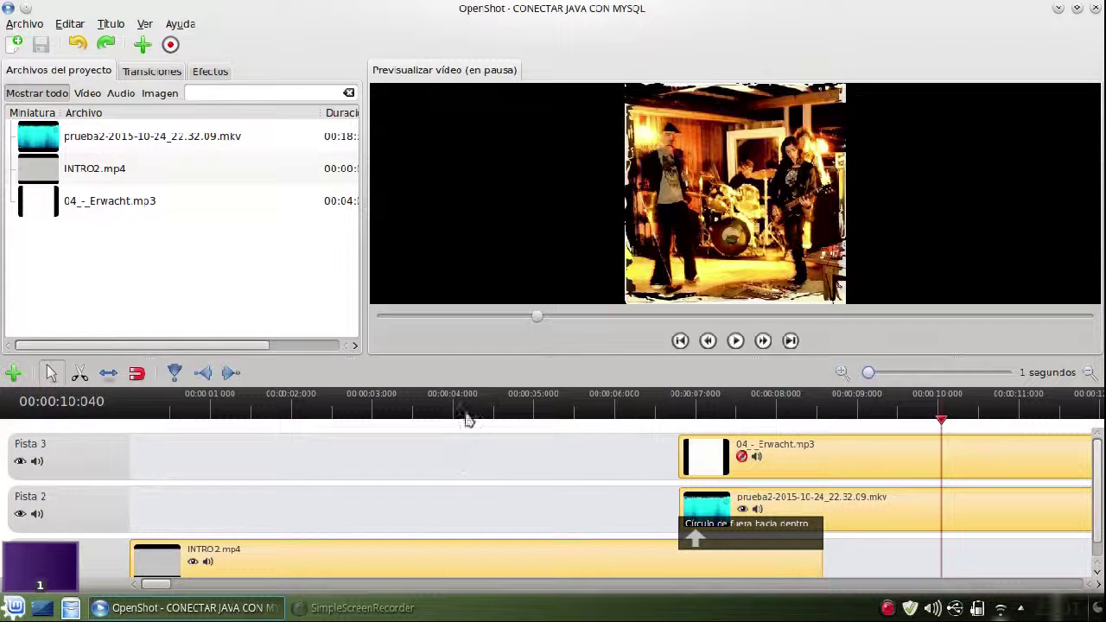
pyautogui.click(467, 419)
pyautogui.click(735, 340)
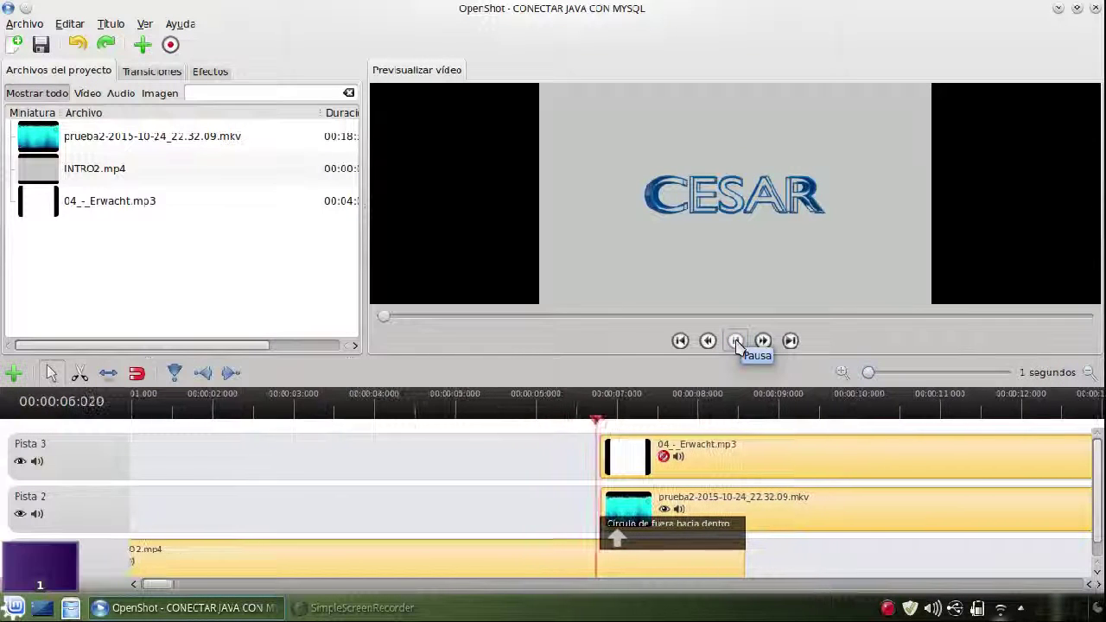
pyautogui.click(736, 342)
pyautogui.hotkey('ctrl', 's')
# Lower the audio volume of the 04_-_Erwacht.mp3 clip on Pista 3 to 22.81 in its properties and apply it
pyautogui.rightClick(677, 470)
pyautogui.click(700, 427)
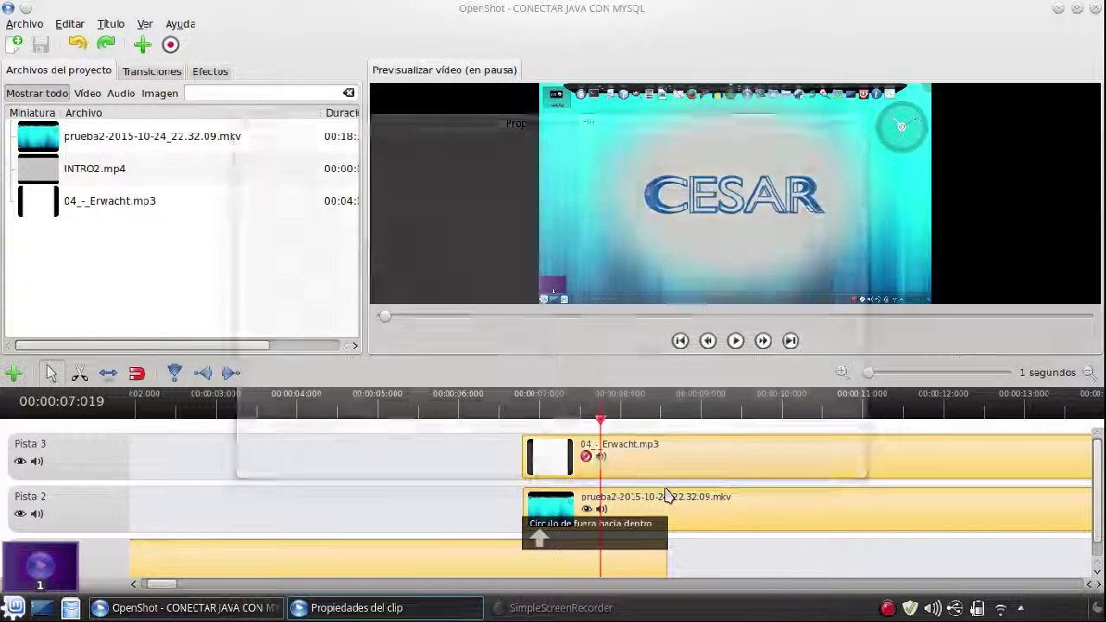
pyautogui.click(685, 154)
pyautogui.moveTo(741, 186); pyautogui.dragTo(660, 198)
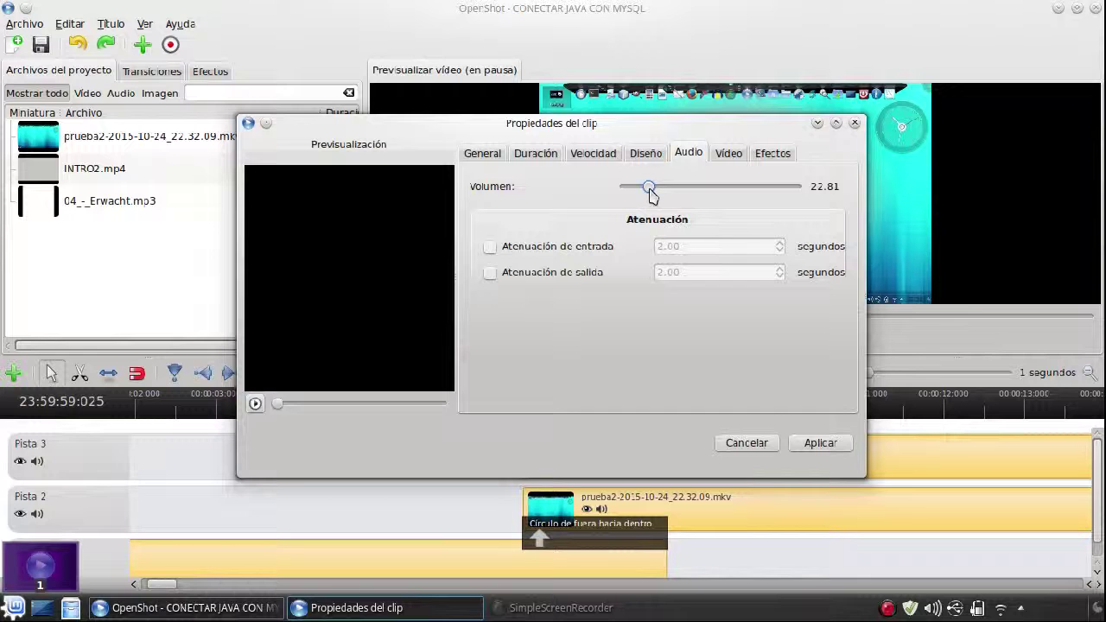
pyautogui.click(818, 443)
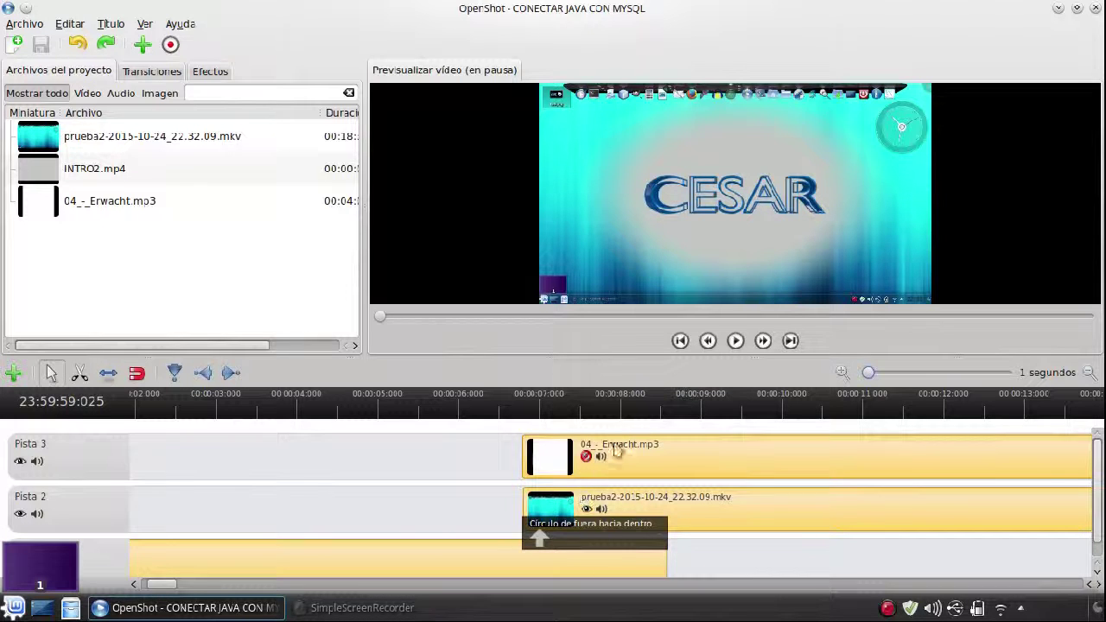
# Play the preview to check the music level, and compare the lengths of the music and the recording across the whole timeline
pyautogui.click(735, 341)
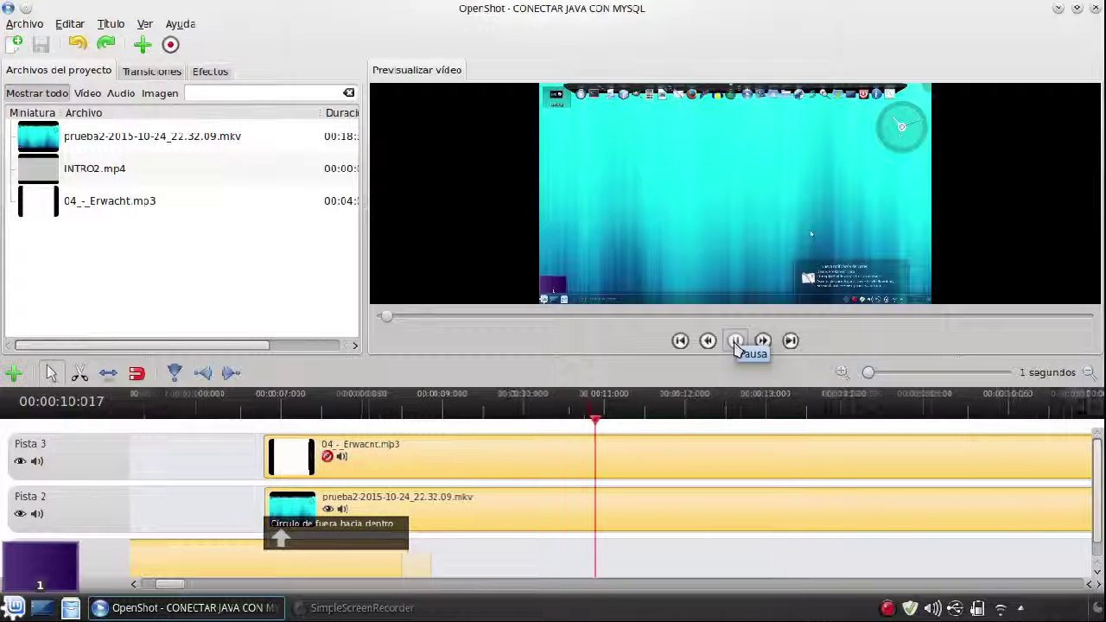
pyautogui.click(736, 341)
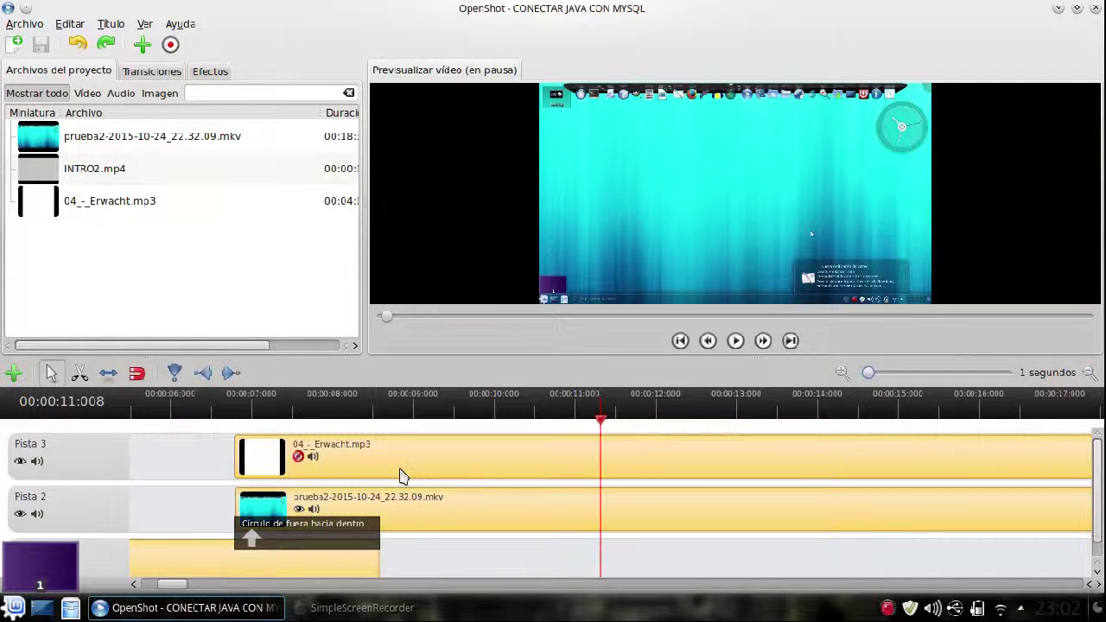
pyautogui.moveTo(177, 586); pyautogui.dragTo(559, 589)
pyautogui.moveTo(872, 373); pyautogui.dragTo(940, 378)
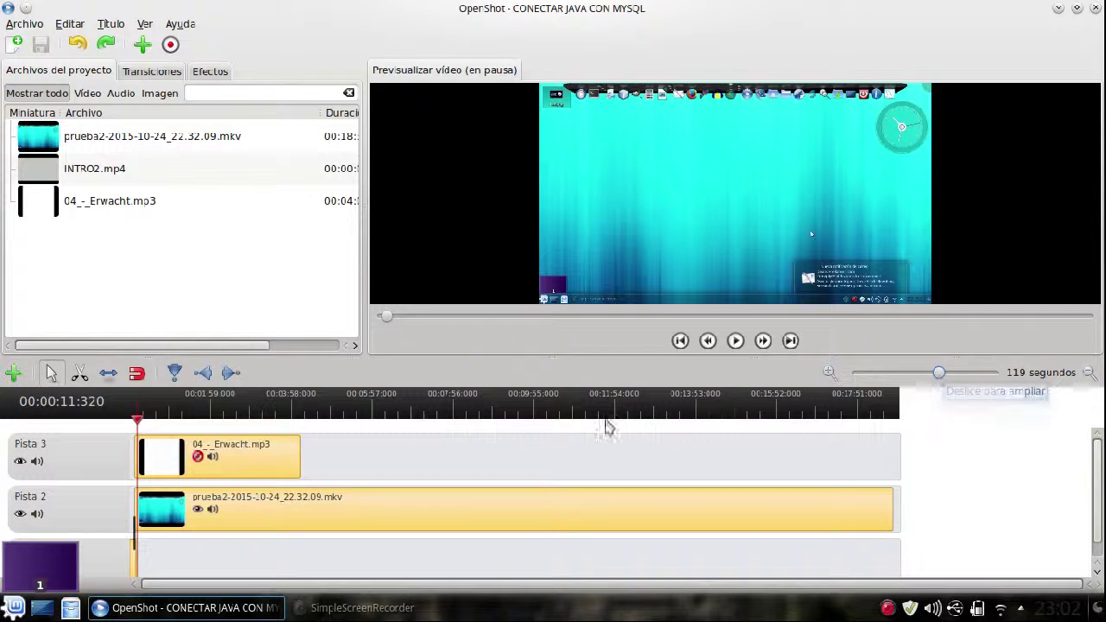
pyautogui.click(737, 341)
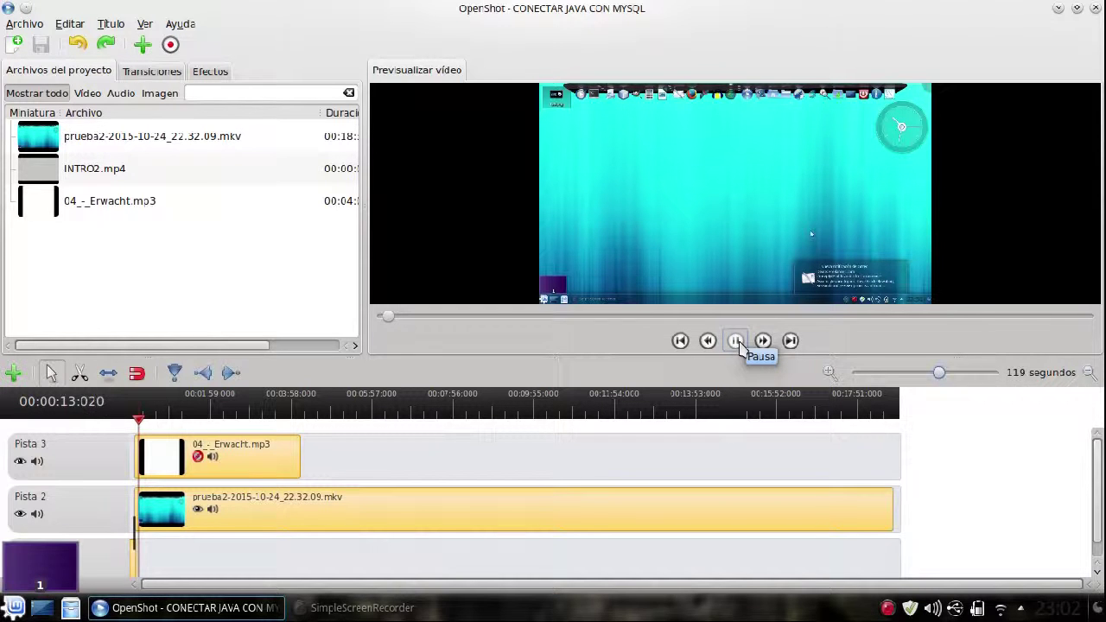
# Pause the preview after a brief listen and add a second copy of 04_-_Erwacht.mp3 after the first on Pista 3
pyautogui.click(737, 341)
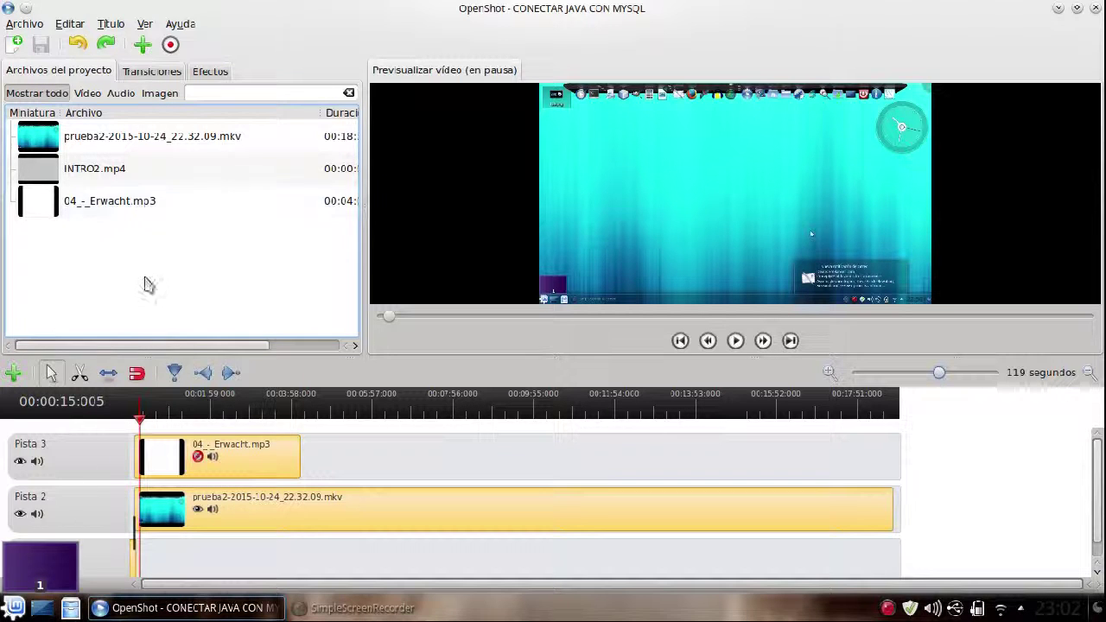
pyautogui.click(69, 210)
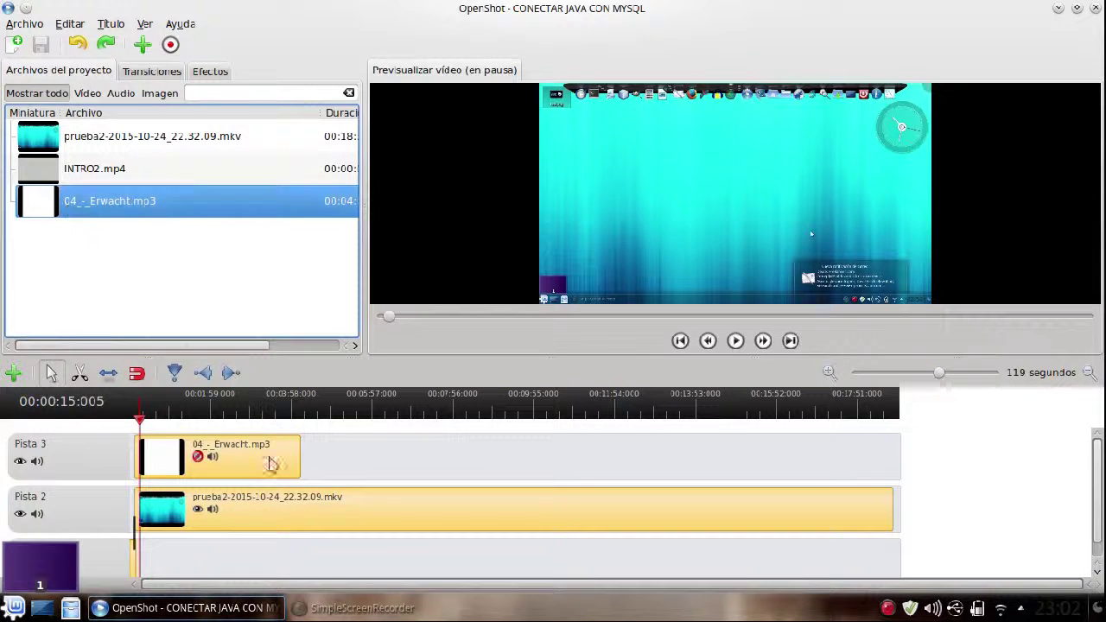
pyautogui.click(735, 340)
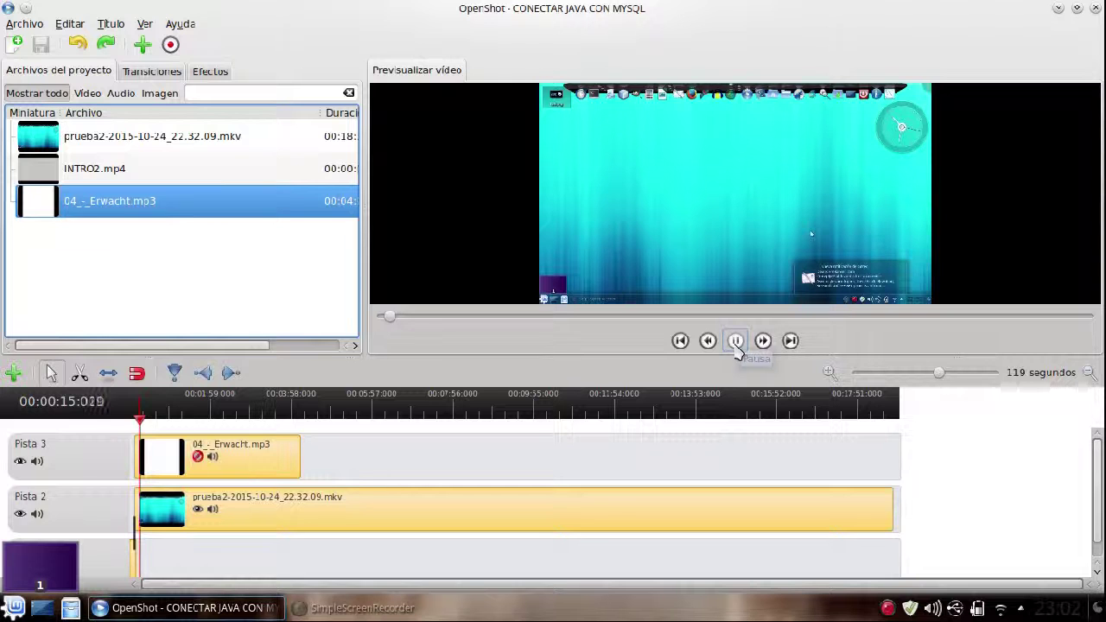
pyautogui.click(736, 340)
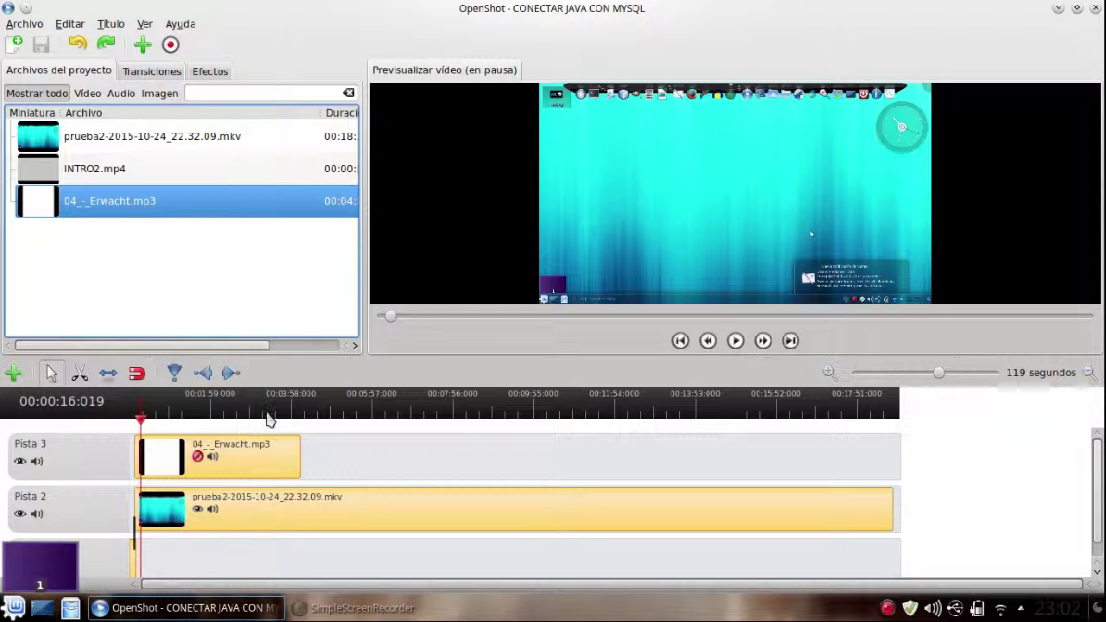
pyautogui.moveTo(50, 222); pyautogui.dragTo(335, 459)
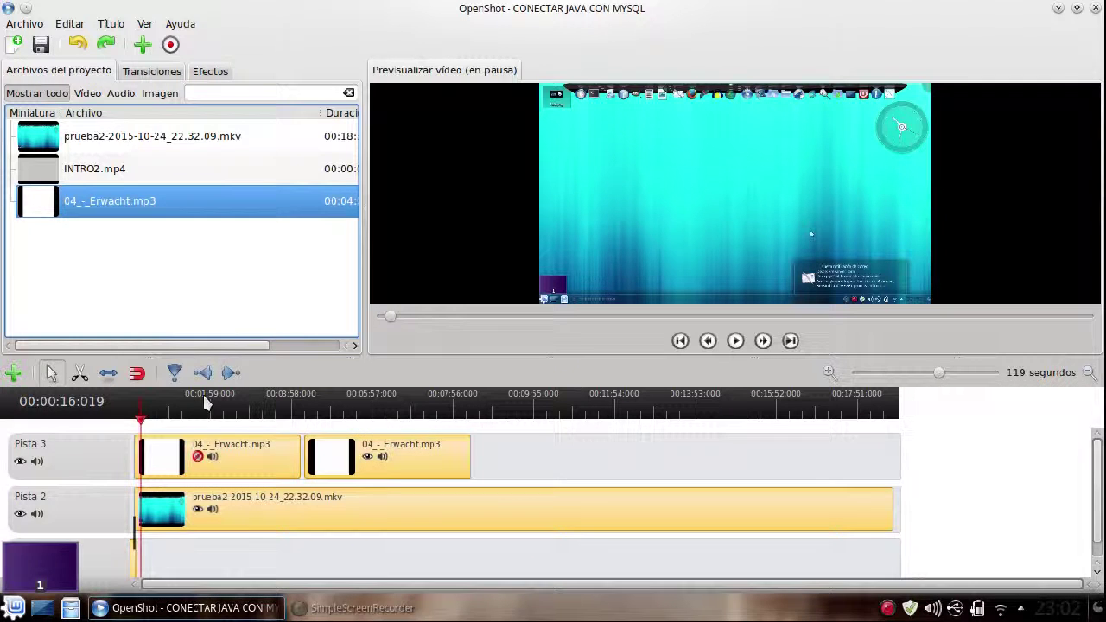
# Turn off the second music clip's picture, lower its audio volume to 20.74, apply it and save the project
pyautogui.rightClick(384, 477)
pyautogui.click(450, 435)
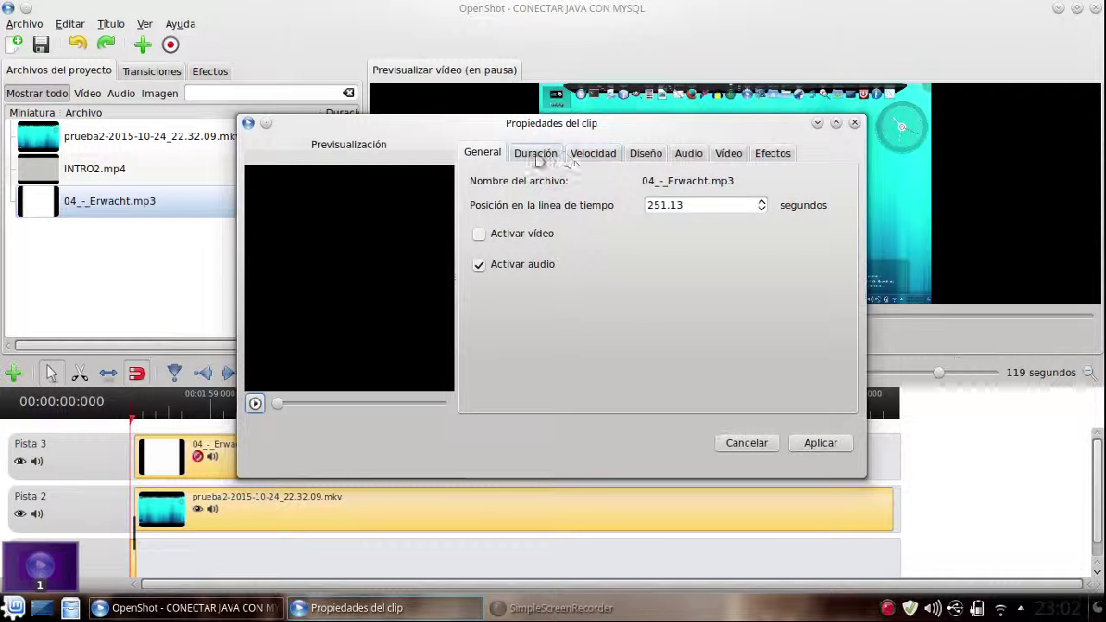
pyautogui.click(688, 155)
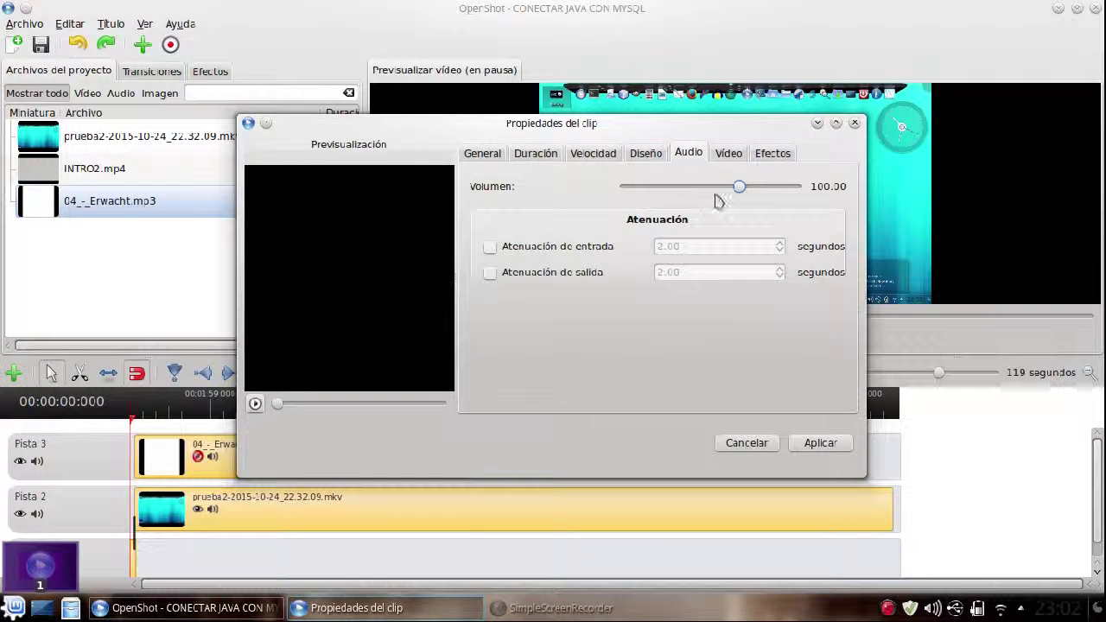
pyautogui.moveTo(739, 192); pyautogui.dragTo(647, 192)
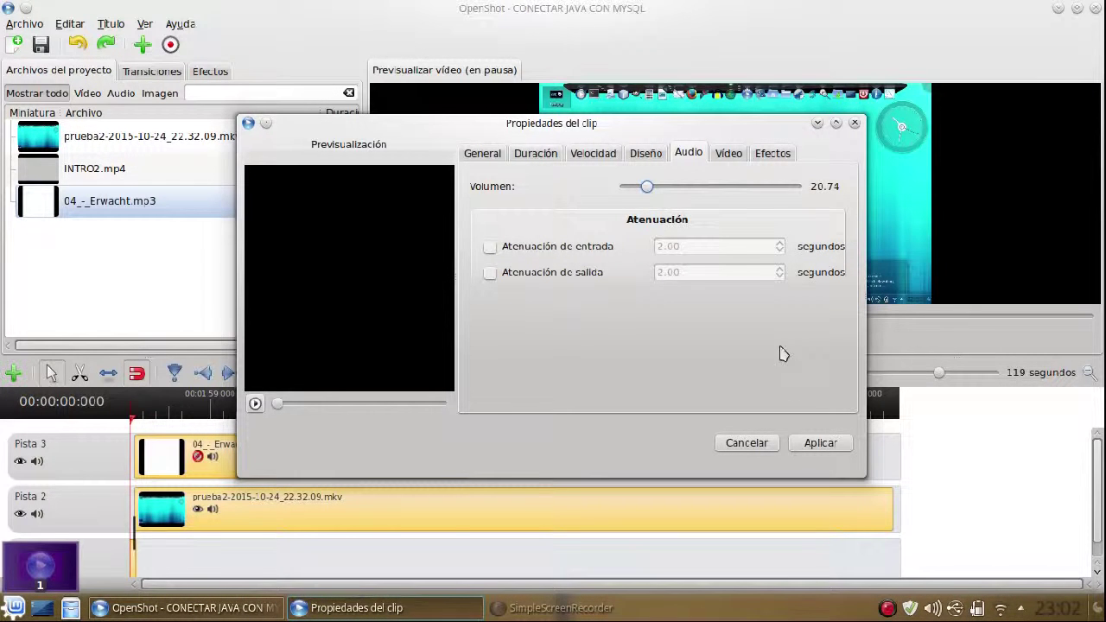
pyautogui.click(816, 443)
pyautogui.hotkey('ctrl', 's')
# Add a third copy of 04_-_Erwacht.mp3 after the second on Pista 3, hide its picture and set its volume to 21.43
pyautogui.moveTo(54, 207); pyautogui.dragTo(526, 463)
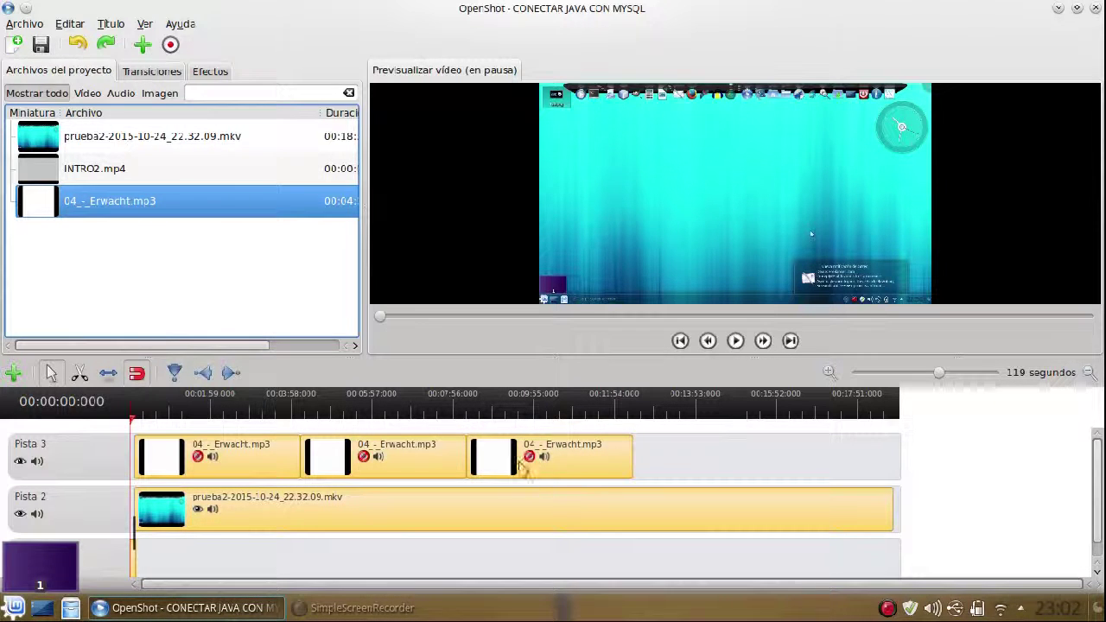
pyautogui.rightClick(584, 467)
pyautogui.click(597, 429)
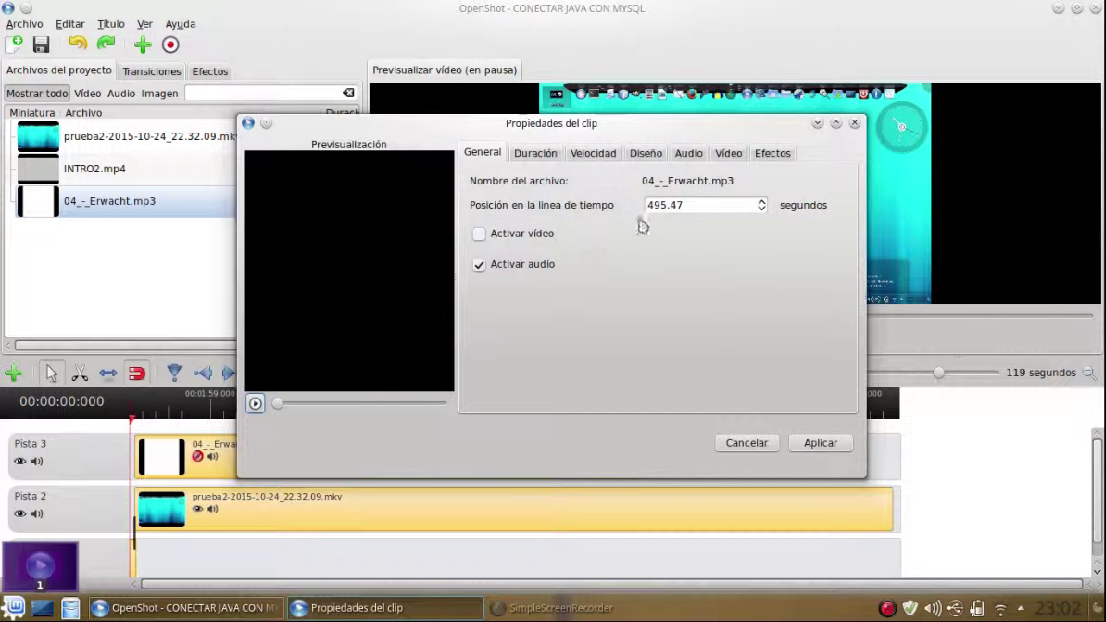
pyautogui.click(688, 154)
pyautogui.moveTo(739, 186); pyautogui.dragTo(652, 193)
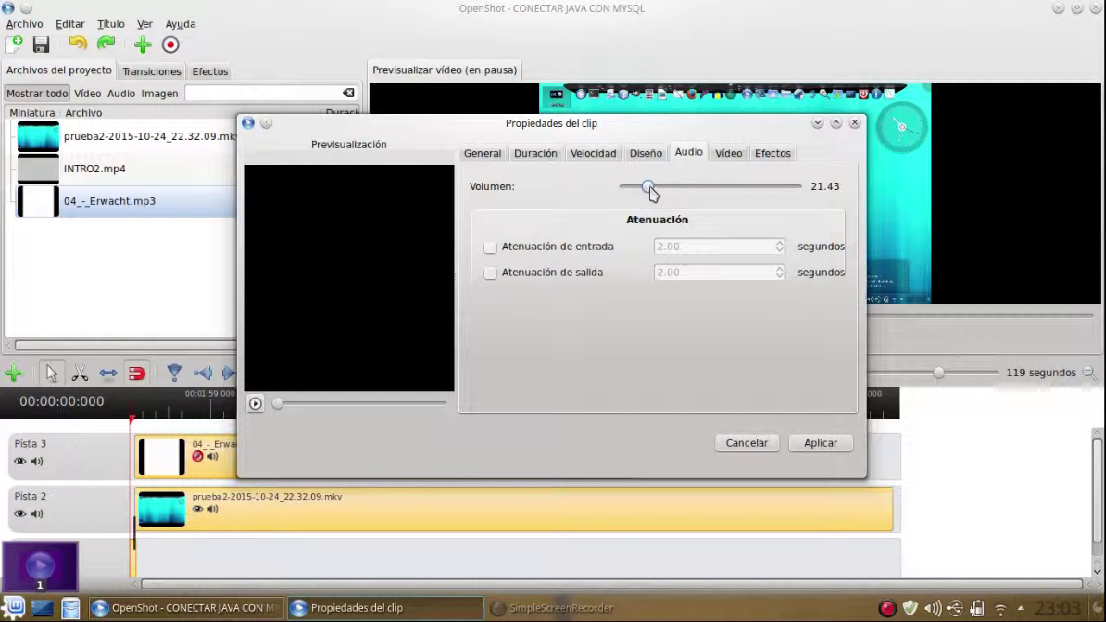
pyautogui.click(819, 443)
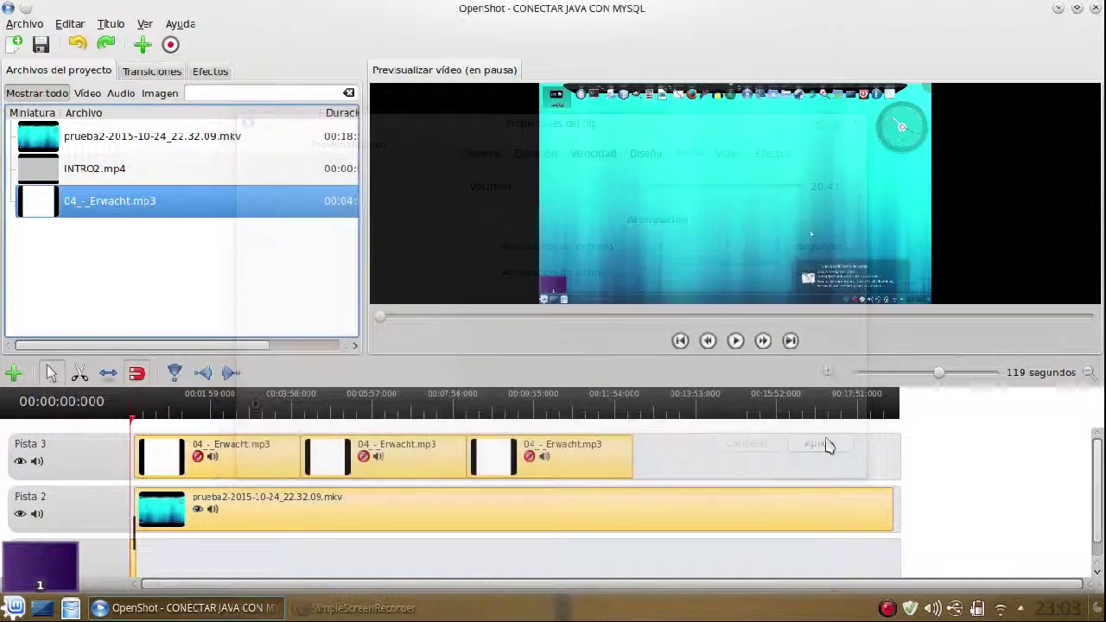
# Add a fourth 04_-_Erwacht.mp3 clip after the third on Pista 3, with its picture hidden and its volume lowered to a quiet background level
pyautogui.moveTo(173, 208); pyautogui.dragTo(672, 463)
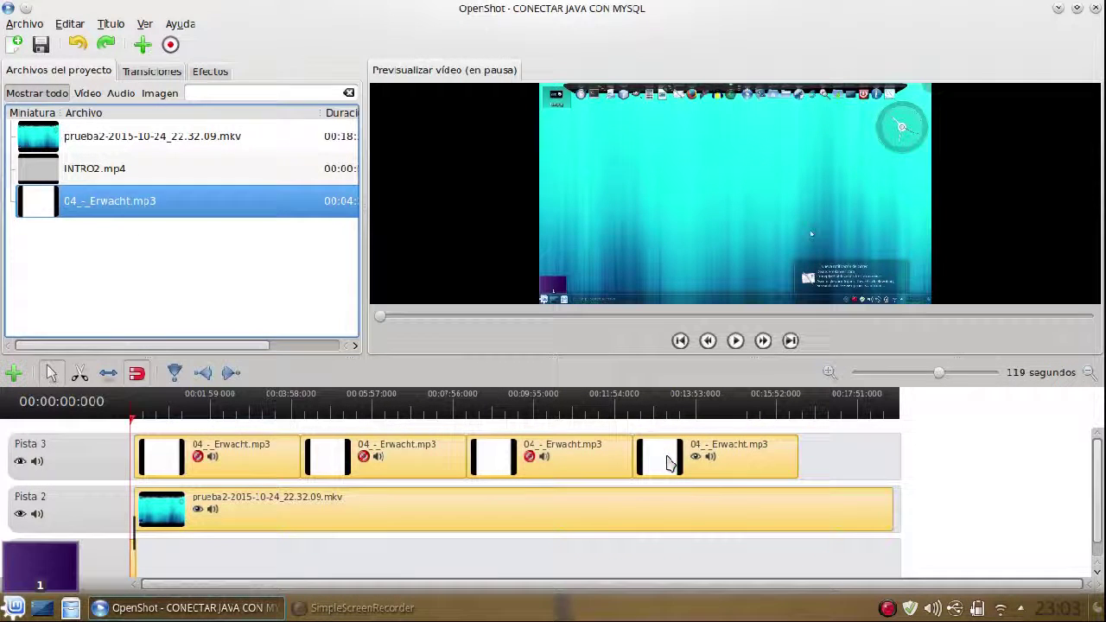
pyautogui.rightClick(689, 469)
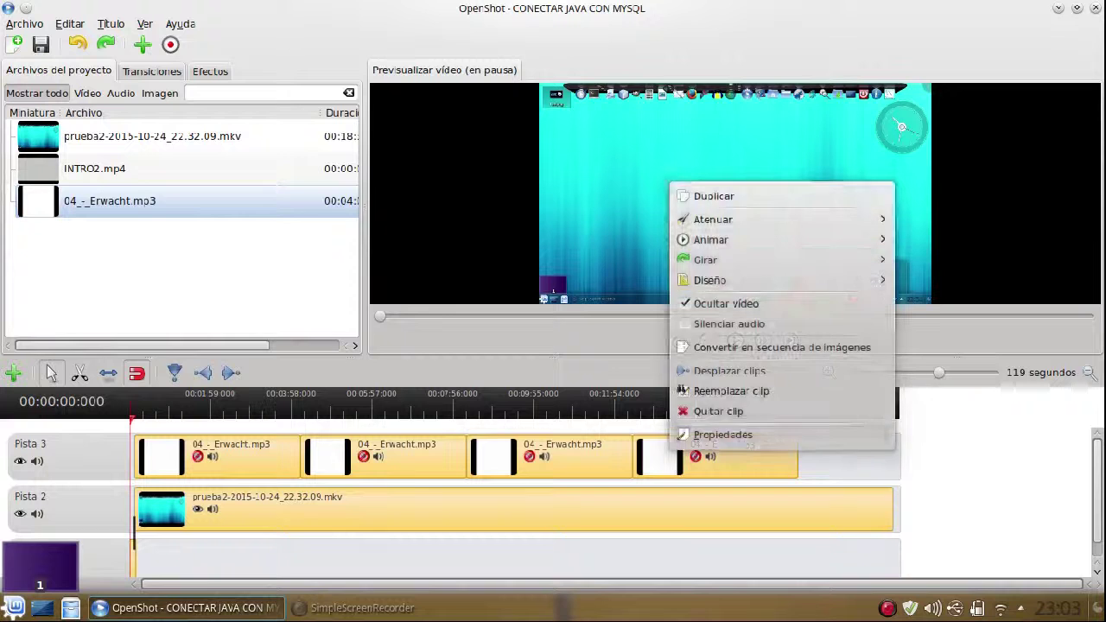
pyautogui.click(717, 434)
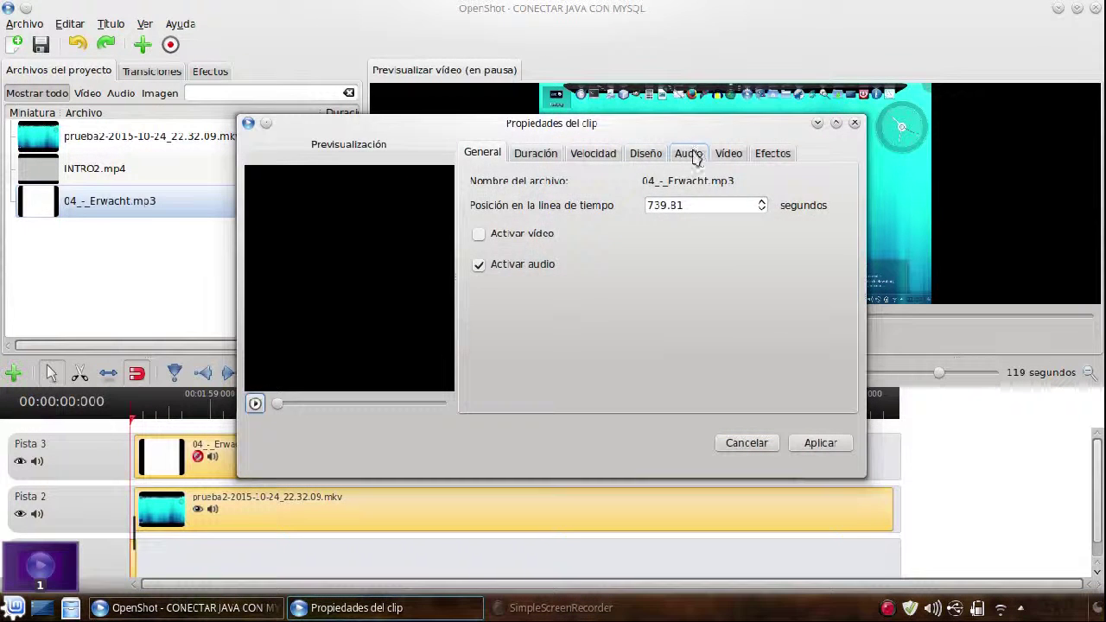
pyautogui.click(696, 155)
pyautogui.moveTo(738, 192); pyautogui.dragTo(662, 197)
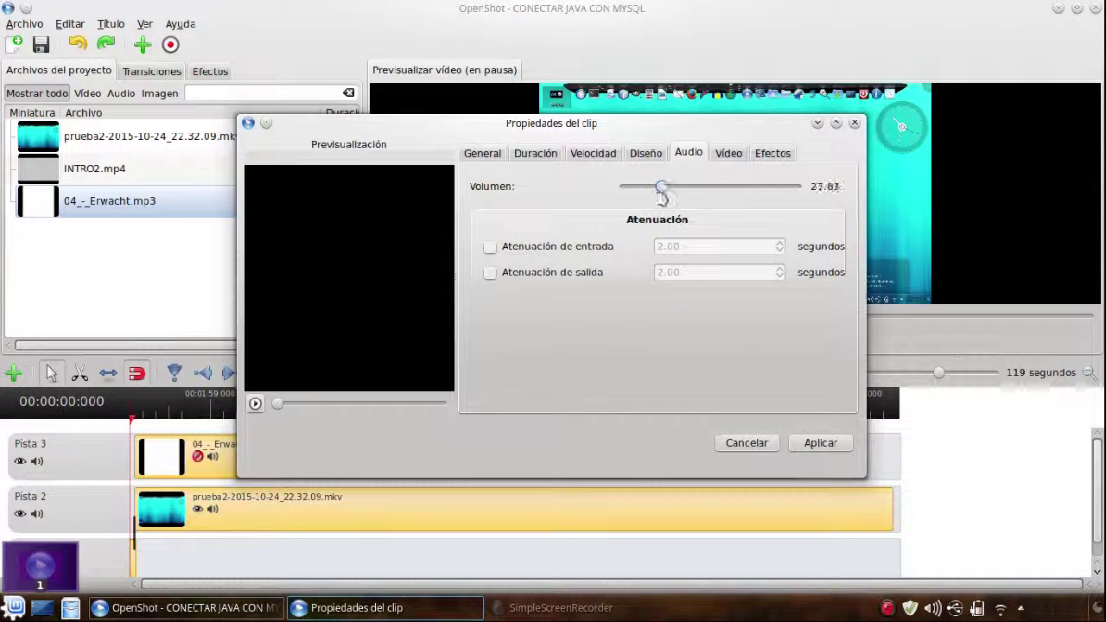
pyautogui.click(804, 444)
# Add a fifth copy of 04_-_Erwacht.mp3 at the end of Pista 3 and hide its picture
pyautogui.moveTo(184, 223); pyautogui.dragTo(834, 460)
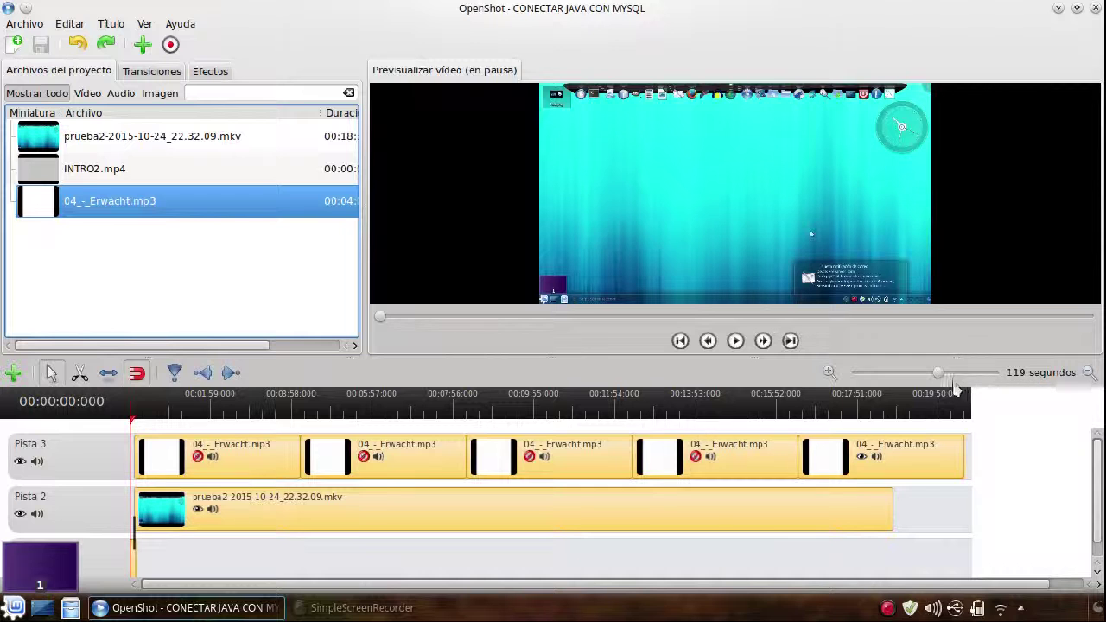
pyautogui.click(839, 413)
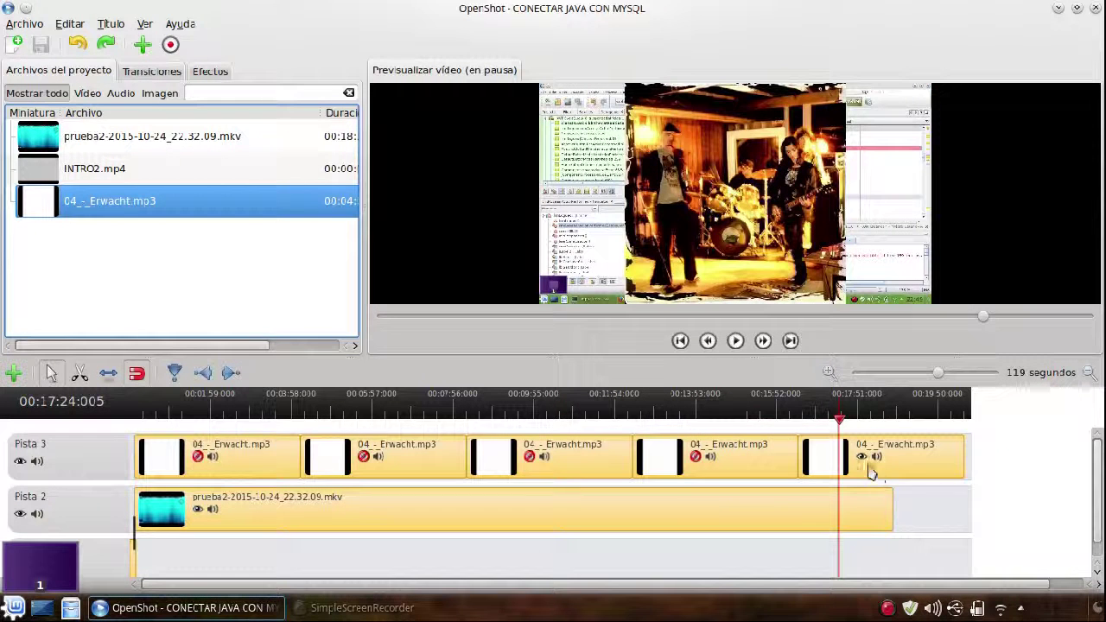
pyautogui.click(869, 444)
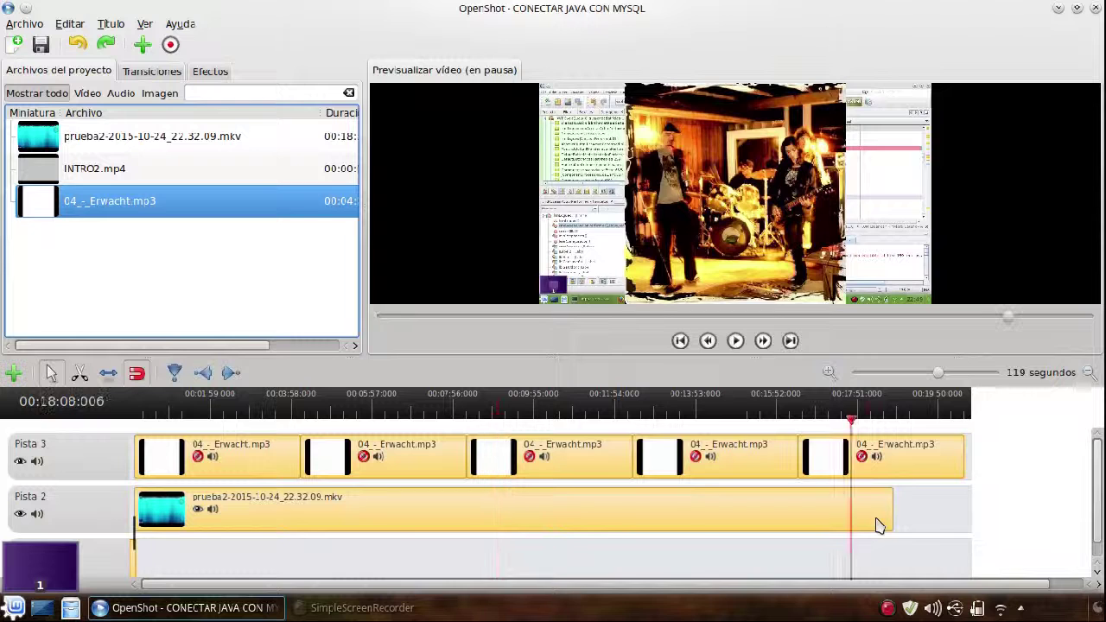
# Split the last music clip on Pista 3 where the Pista 2 recording ends and remove the leftover part
pyautogui.click(940, 381)
pyautogui.moveTo(911, 373); pyautogui.dragTo(879, 375)
pyautogui.moveTo(285, 576); pyautogui.dragTo(955, 602)
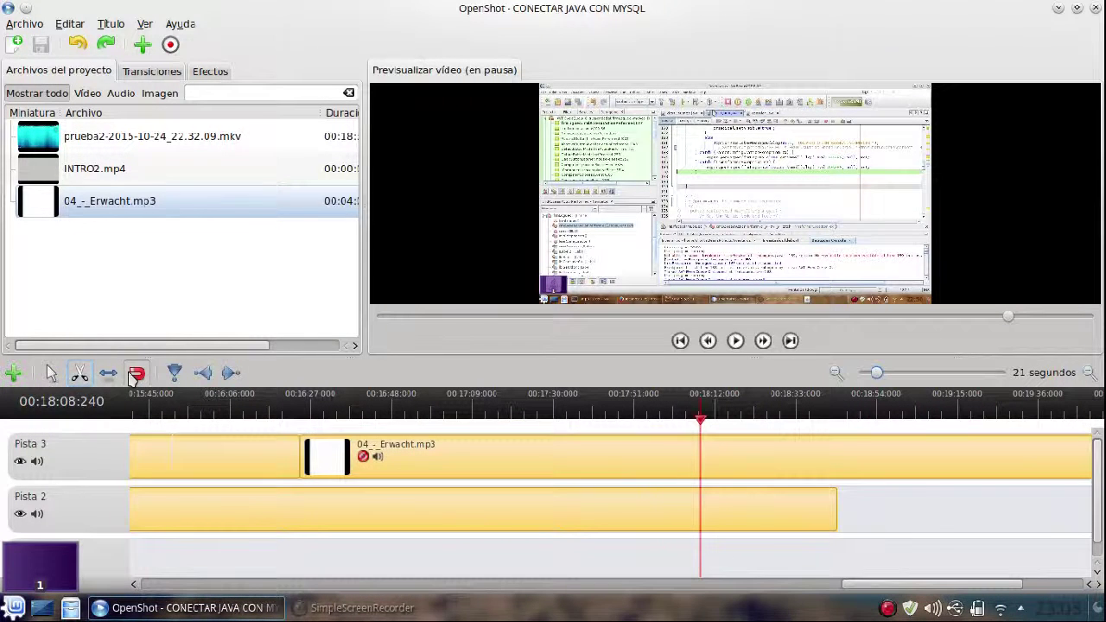
pyautogui.click(837, 445)
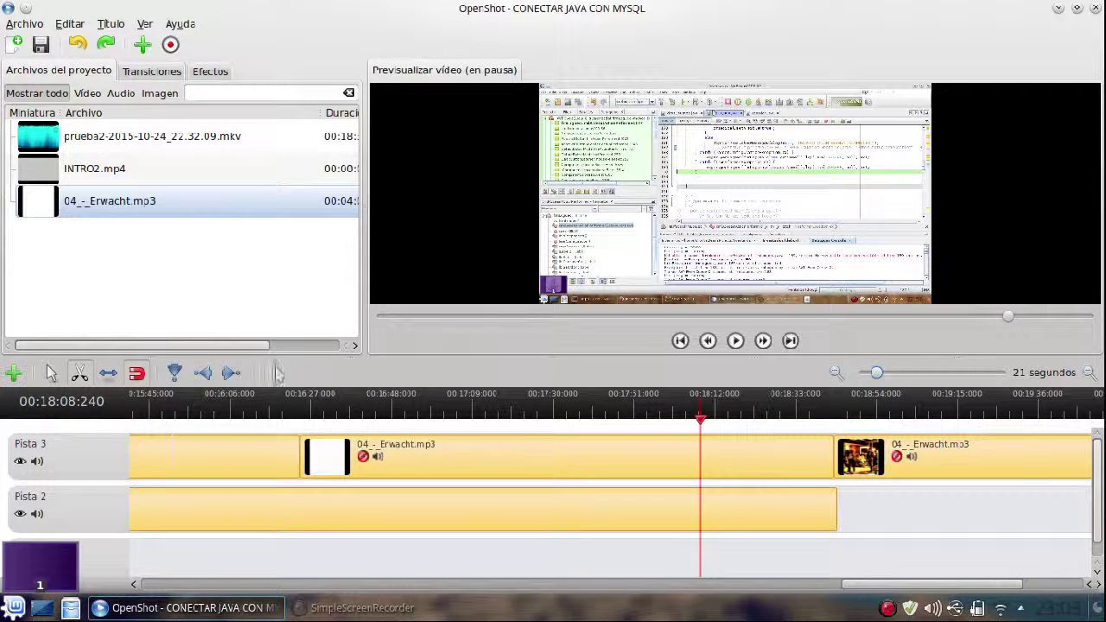
pyautogui.click(50, 373)
pyautogui.rightClick(883, 471)
pyautogui.click(916, 400)
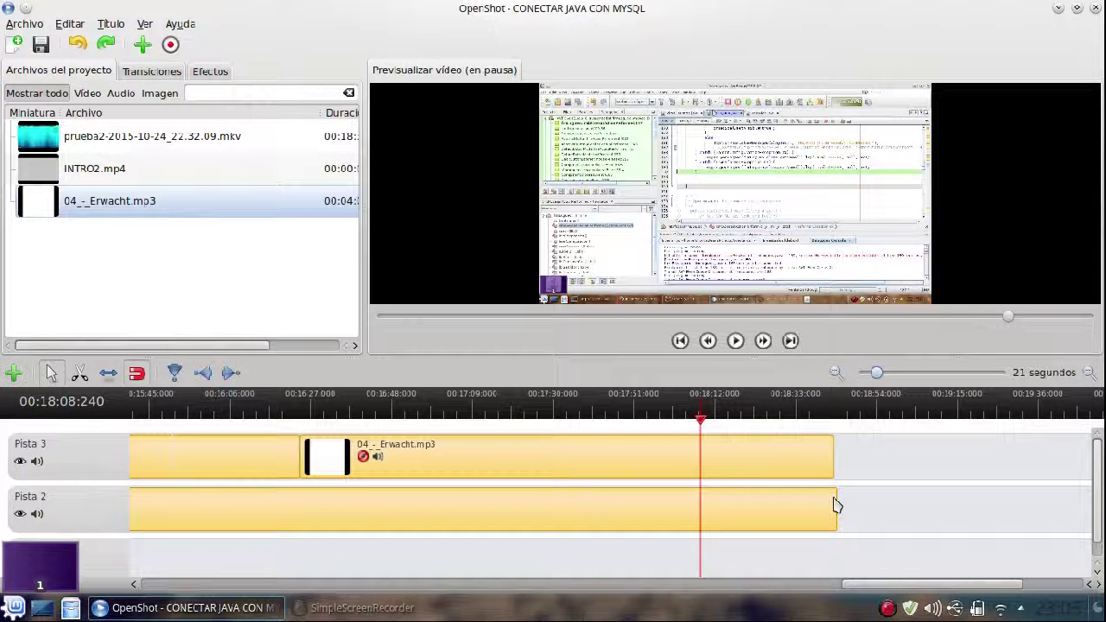
# Lower the audio volume of the last 04_-_Erwacht.mp3 clip on Pista 3 to 20.05 and apply it
pyautogui.rightClick(593, 452)
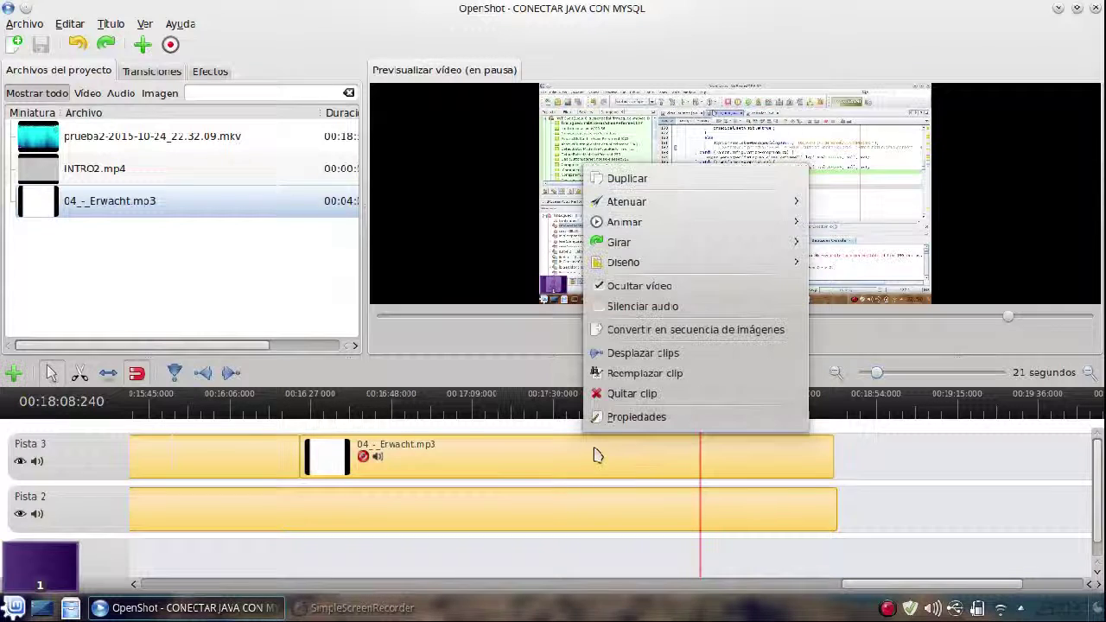
pyautogui.click(600, 416)
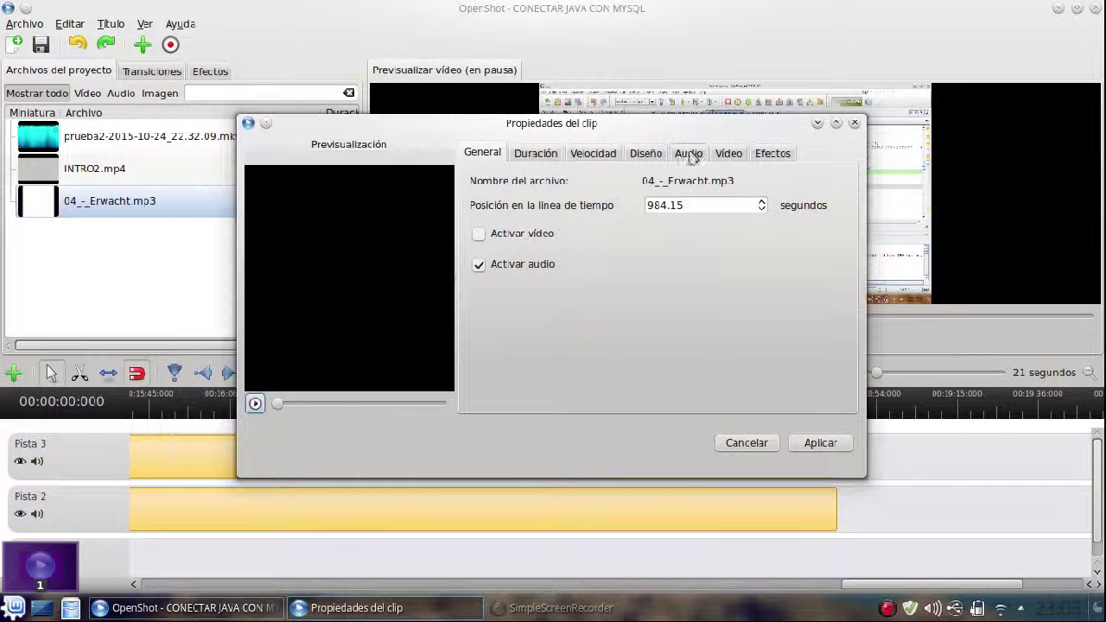
pyautogui.click(689, 153)
pyautogui.moveTo(740, 188); pyautogui.dragTo(667, 189)
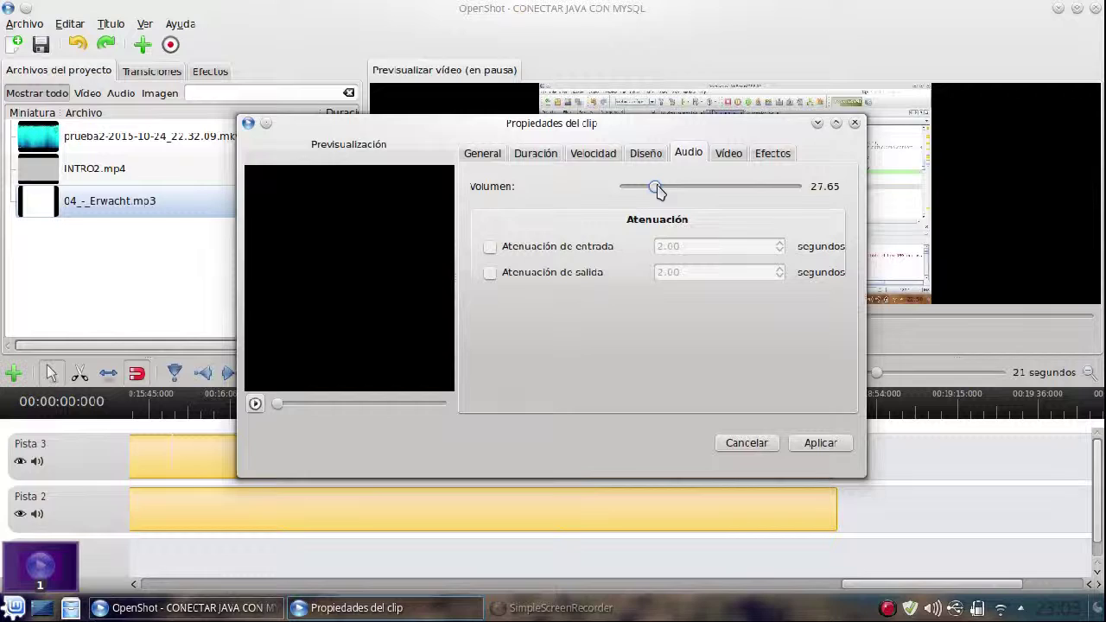
pyautogui.click(816, 443)
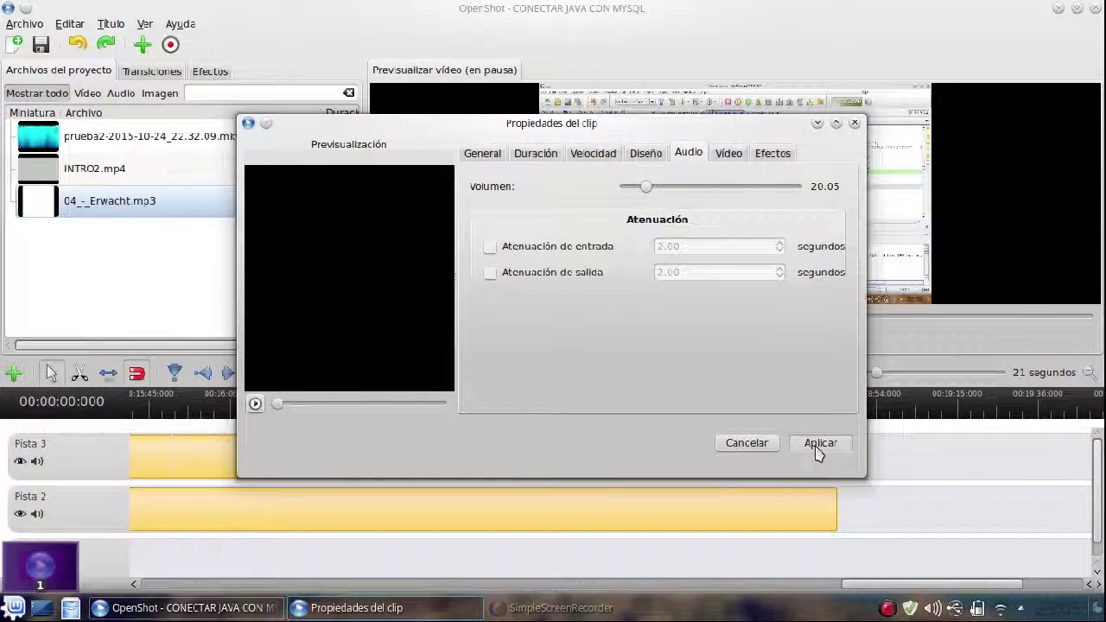
# Enable a 2.00-second audio fade-out on the last music clip of Pista 3 and apply it
pyautogui.rightClick(770, 467)
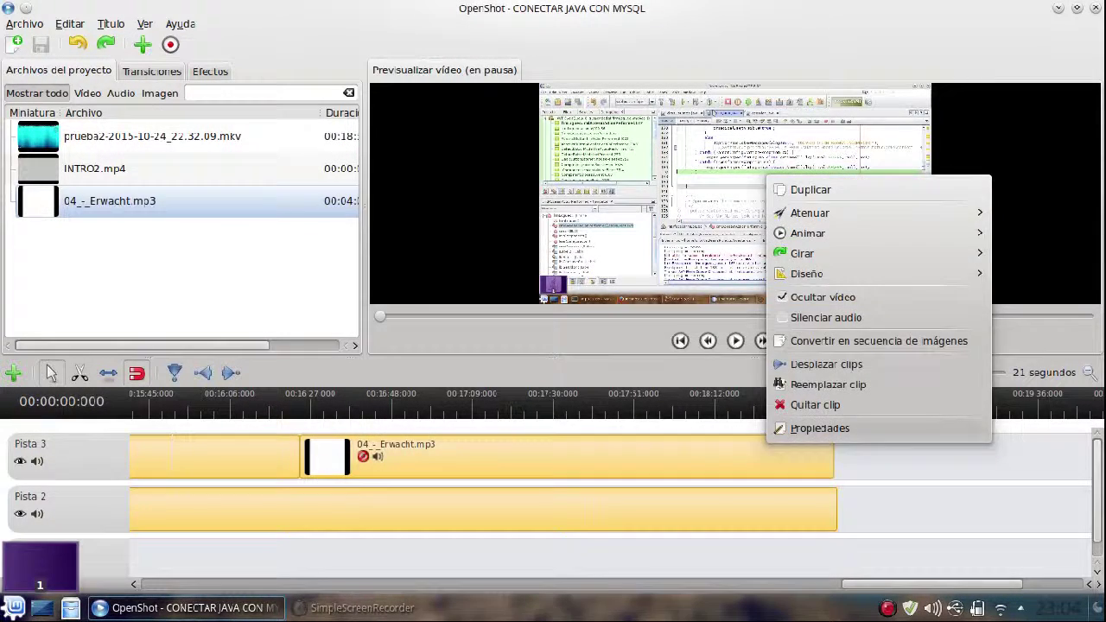
pyautogui.click(817, 428)
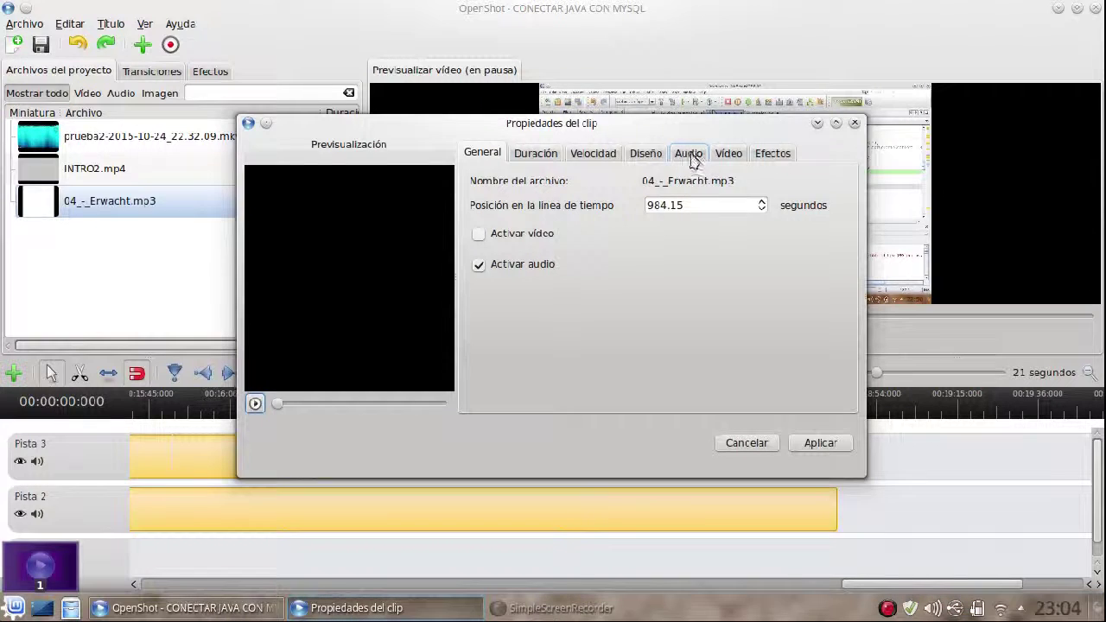
pyautogui.click(692, 156)
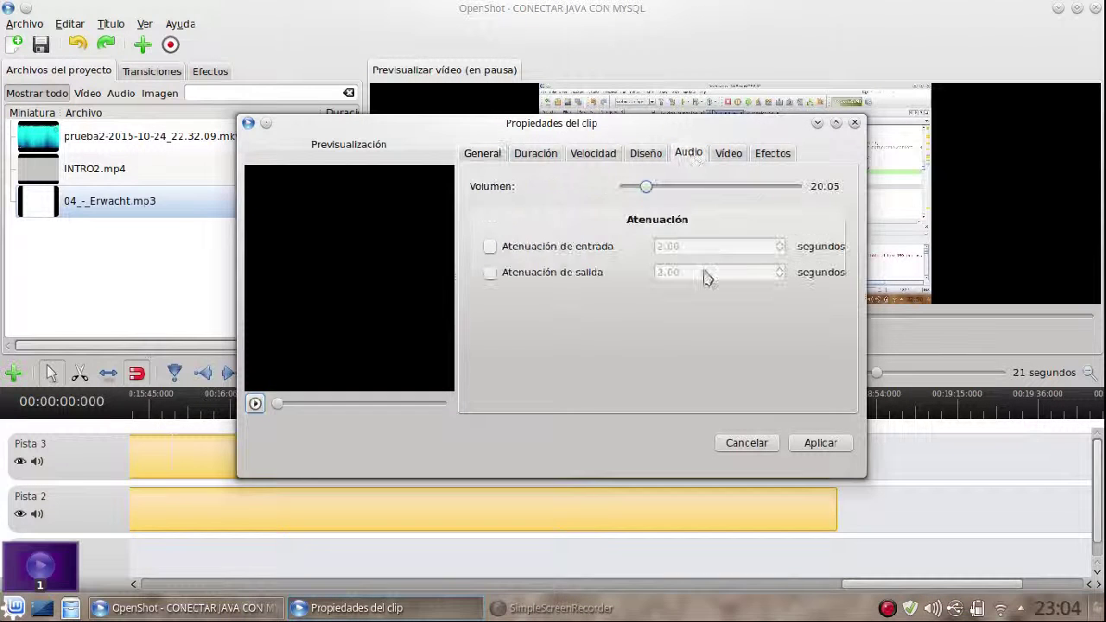
pyautogui.click(523, 275)
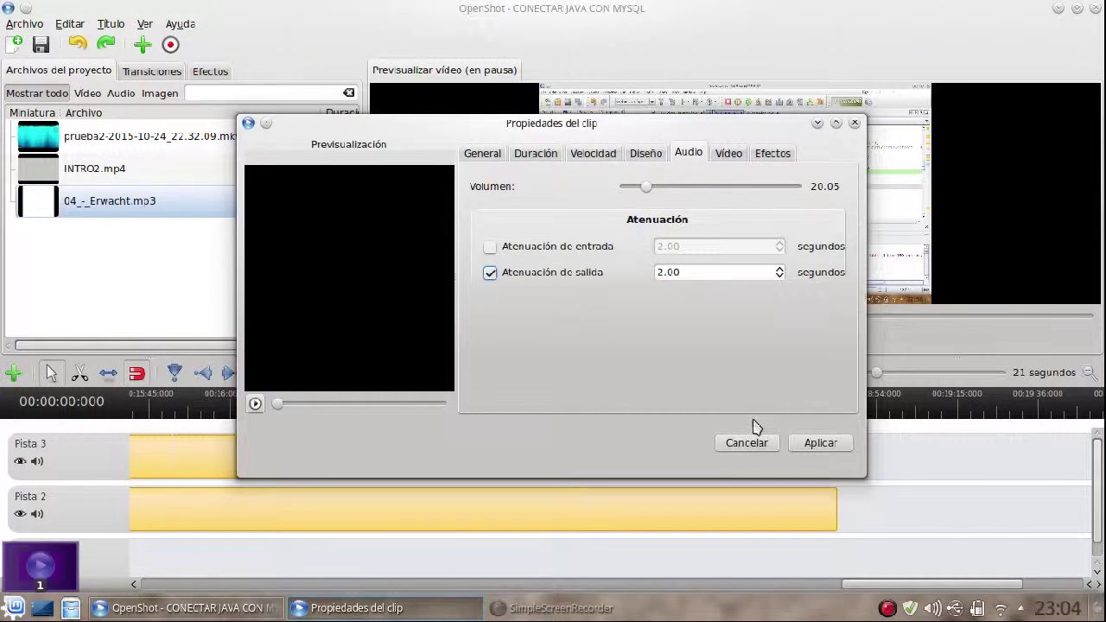
pyautogui.click(812, 445)
# Enable a 2.00-second video fade-out on the prueba2-2015-10-24_22.32.09.mkv recording clip on Pista 2
pyautogui.rightClick(700, 527)
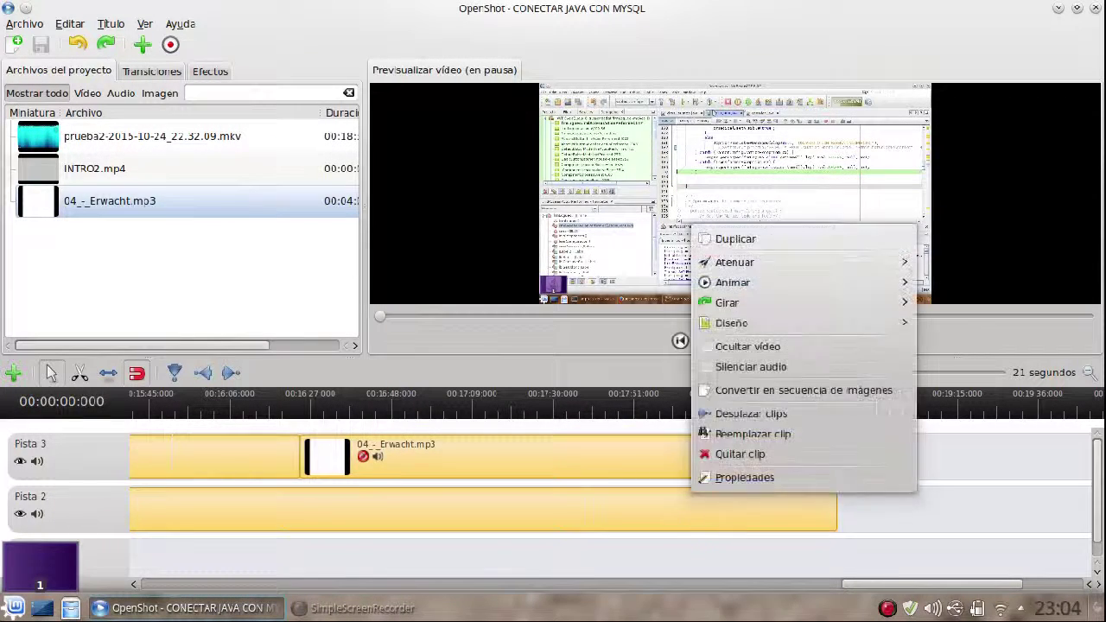
pyautogui.click(752, 476)
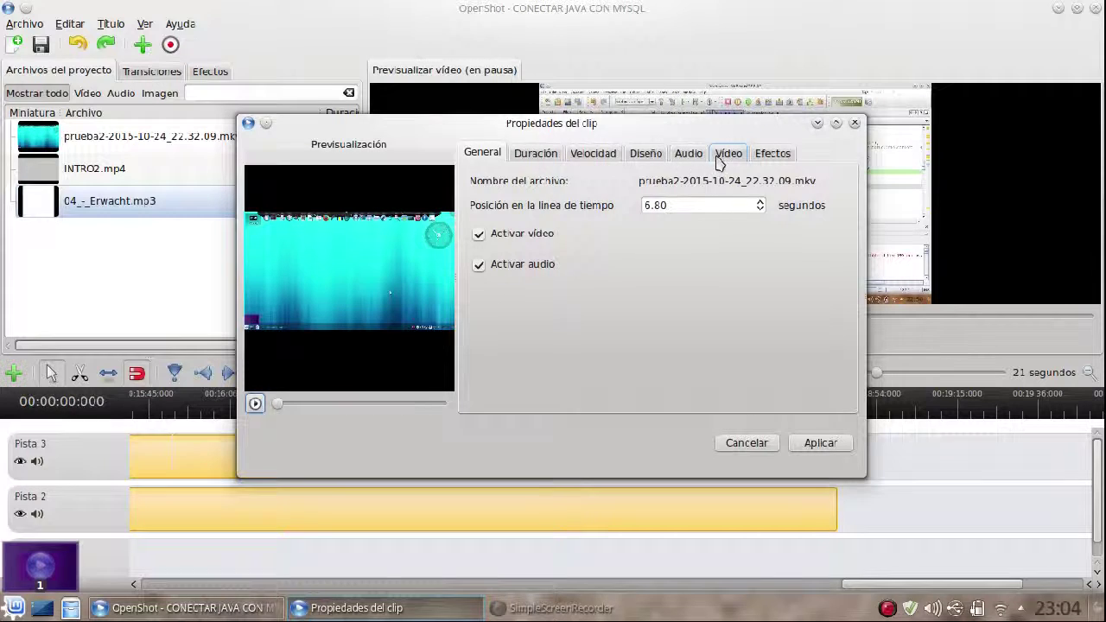
pyautogui.click(726, 155)
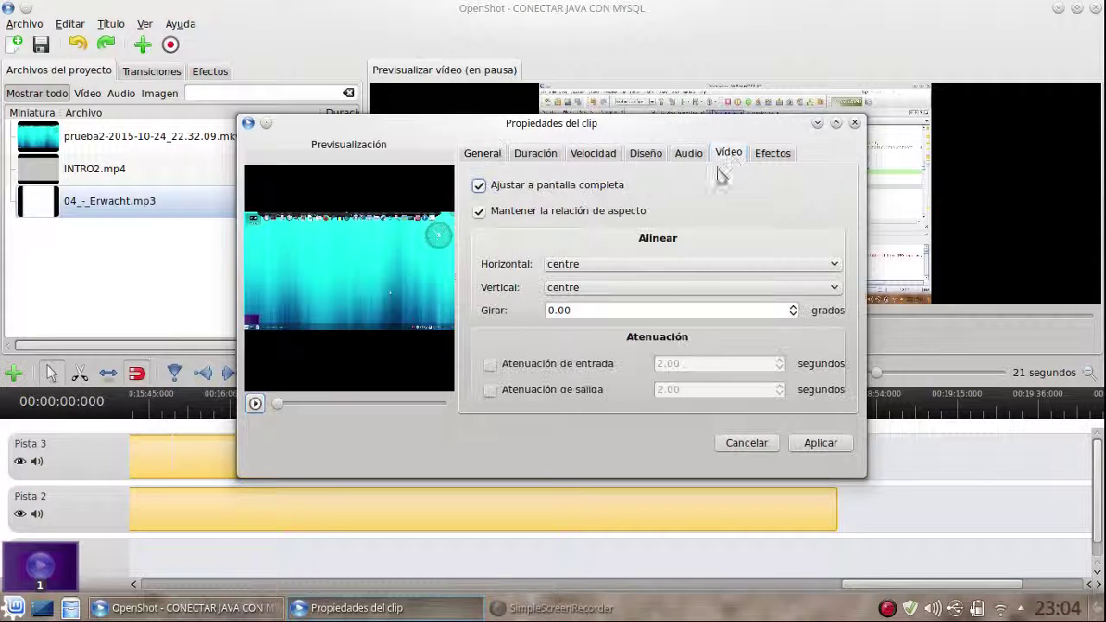
pyautogui.click(557, 391)
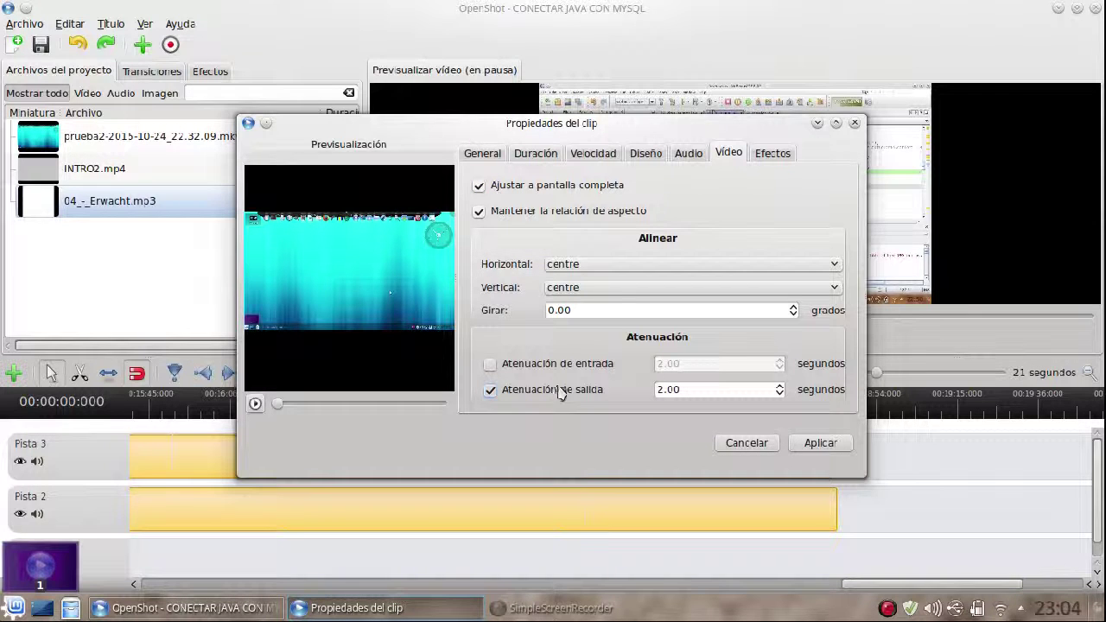
# Enable a 2.00-second audio fade-out on the recording clip, raise its volume to 150.00 and apply the properties
pyautogui.click(694, 156)
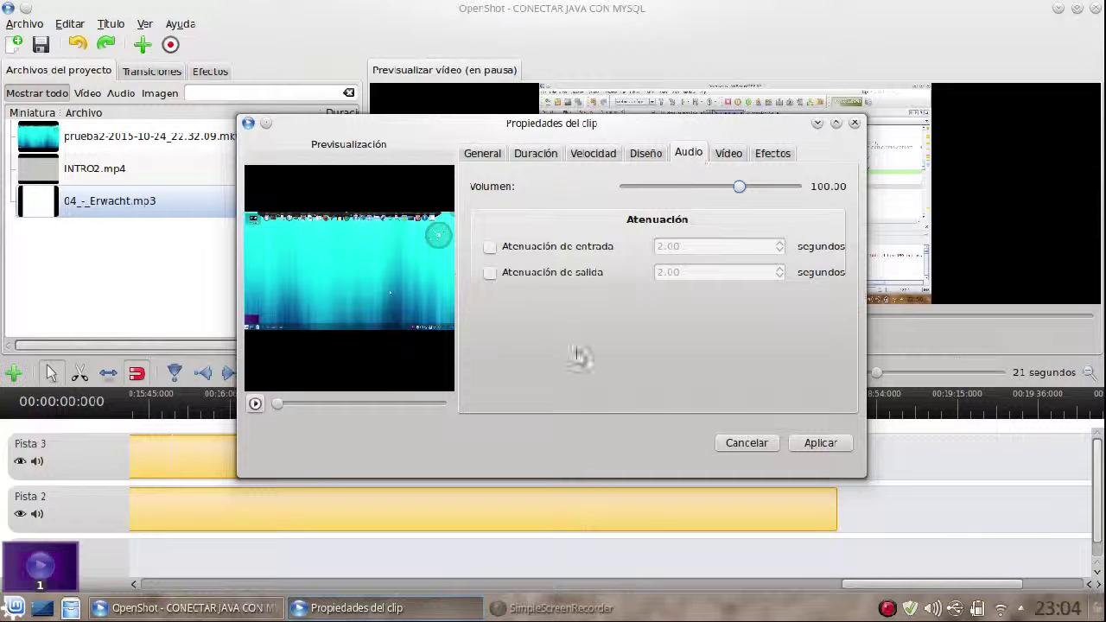
pyautogui.click(579, 275)
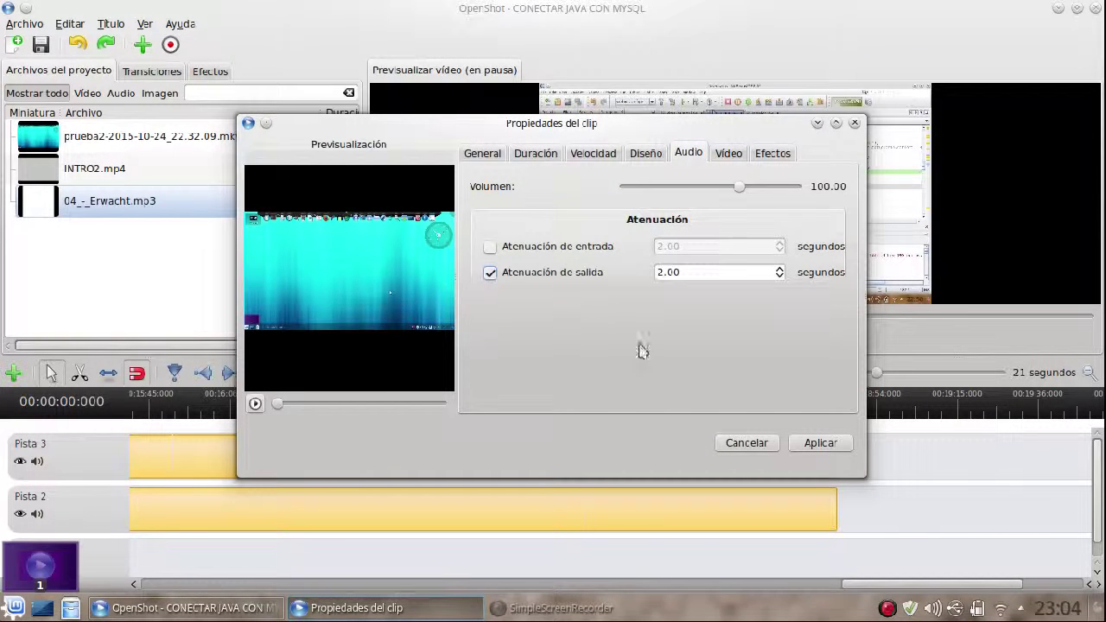
pyautogui.moveTo(741, 190); pyautogui.dragTo(839, 225)
pyautogui.click(818, 443)
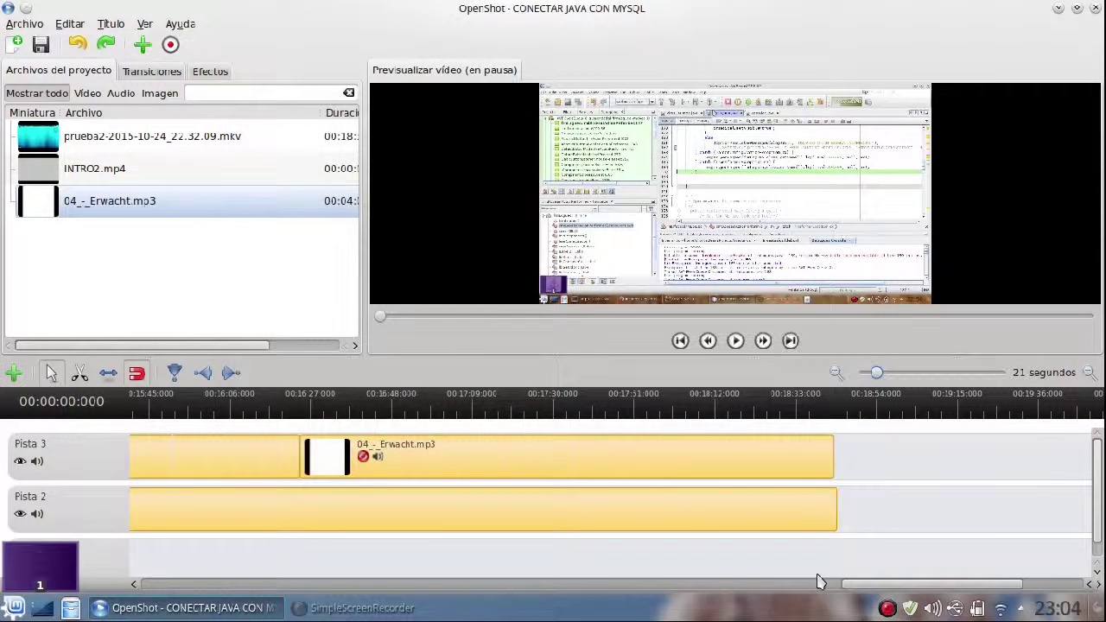
# Play a couple of seconds of the project from about 00:09:37 to check the sound mix
pyautogui.moveTo(851, 586); pyautogui.dragTo(518, 586)
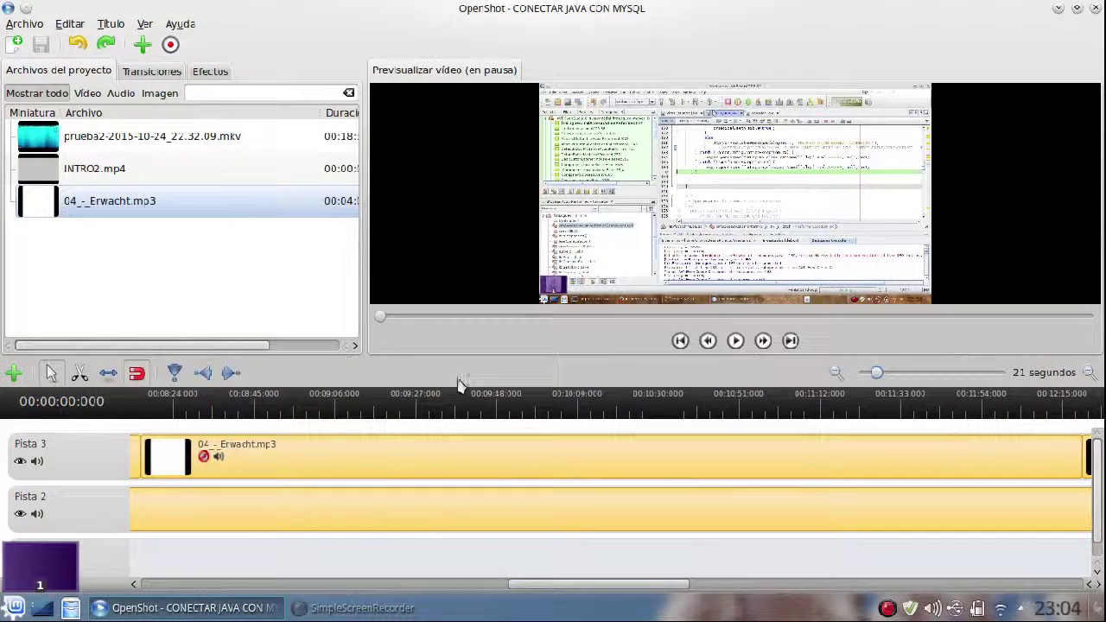
pyautogui.click(575, 406)
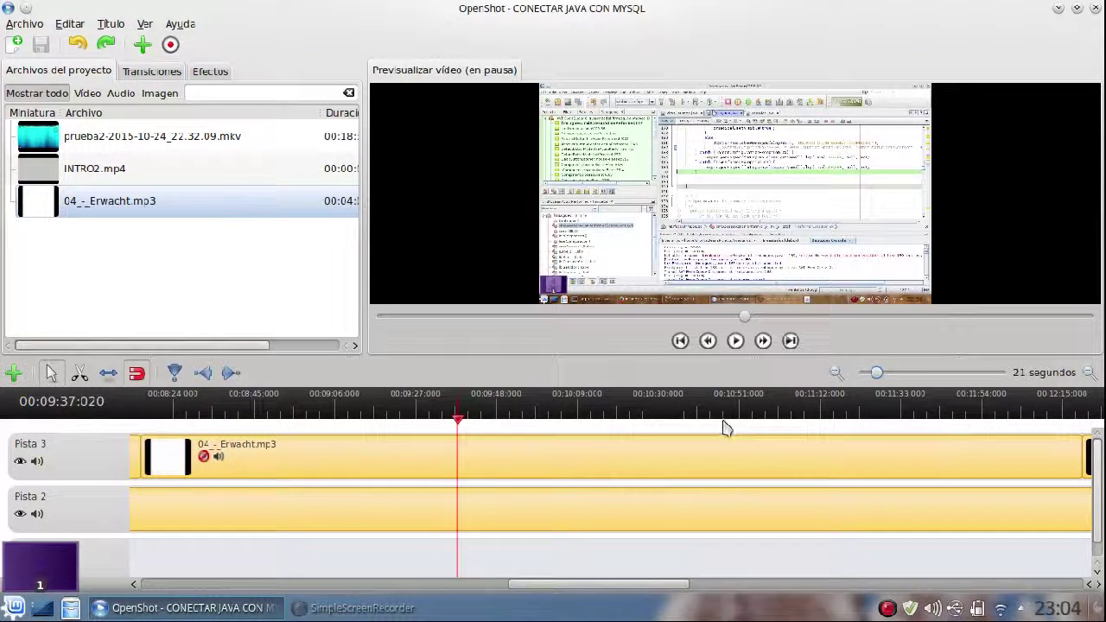
pyautogui.click(735, 345)
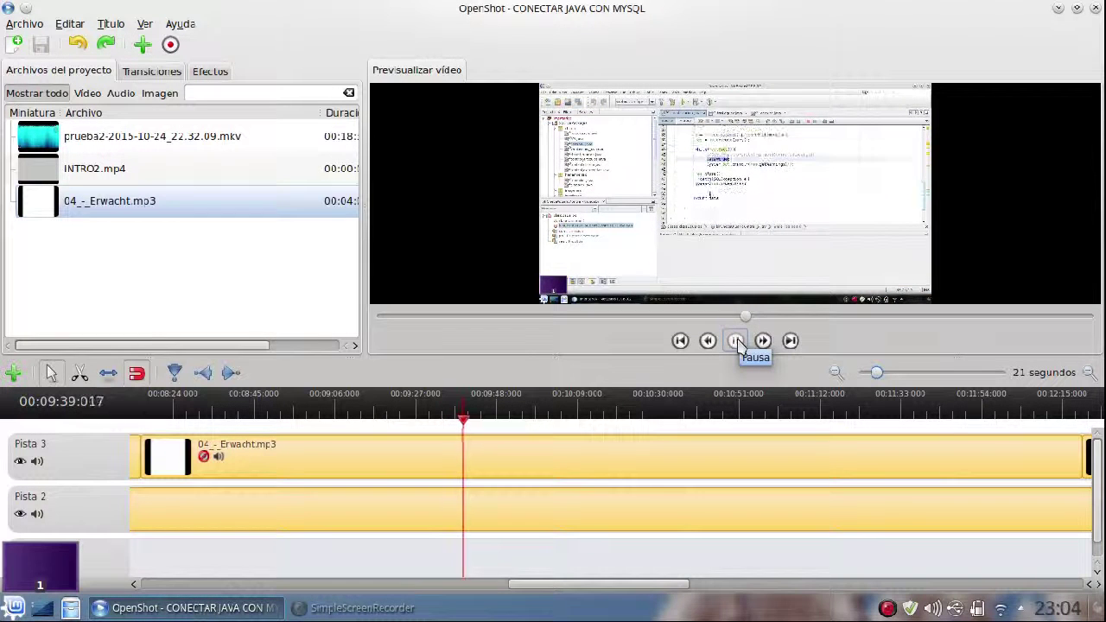
pyautogui.click(736, 342)
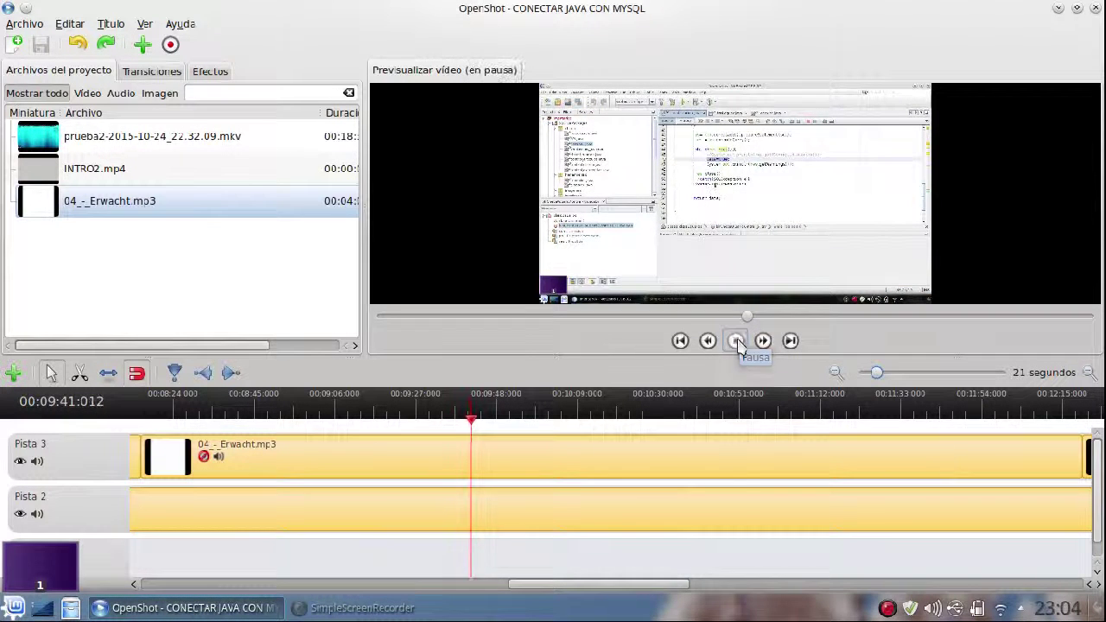
# Check the audio properties of the Pista 2 recording, reapply them and preview the opening seconds of the project
pyautogui.rightClick(715, 518)
pyautogui.click(763, 482)
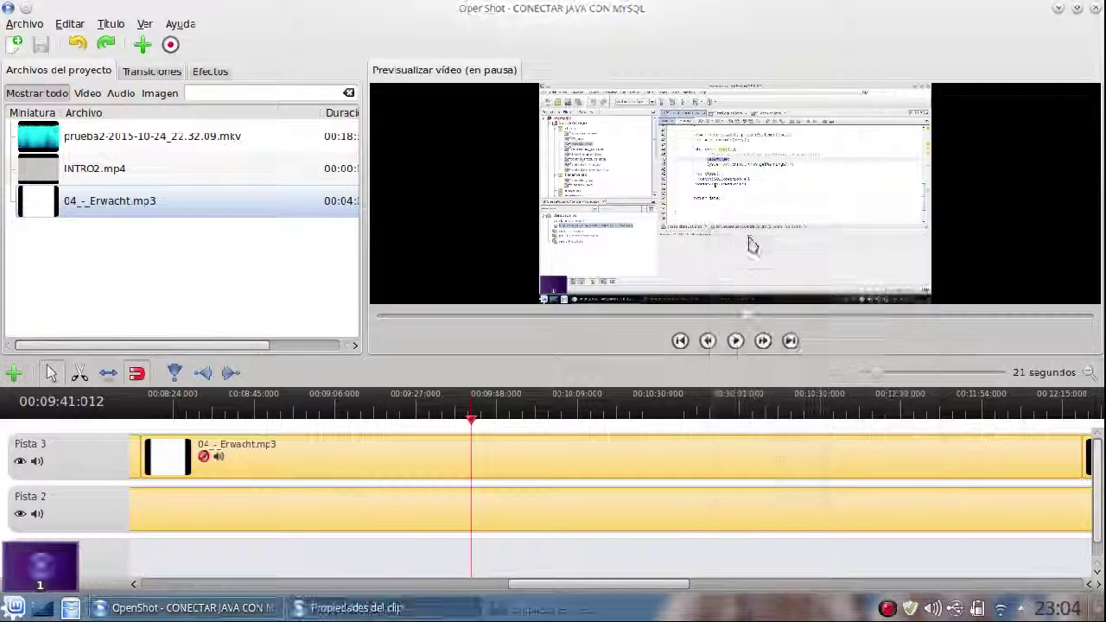
pyautogui.click(730, 158)
pyautogui.click(697, 155)
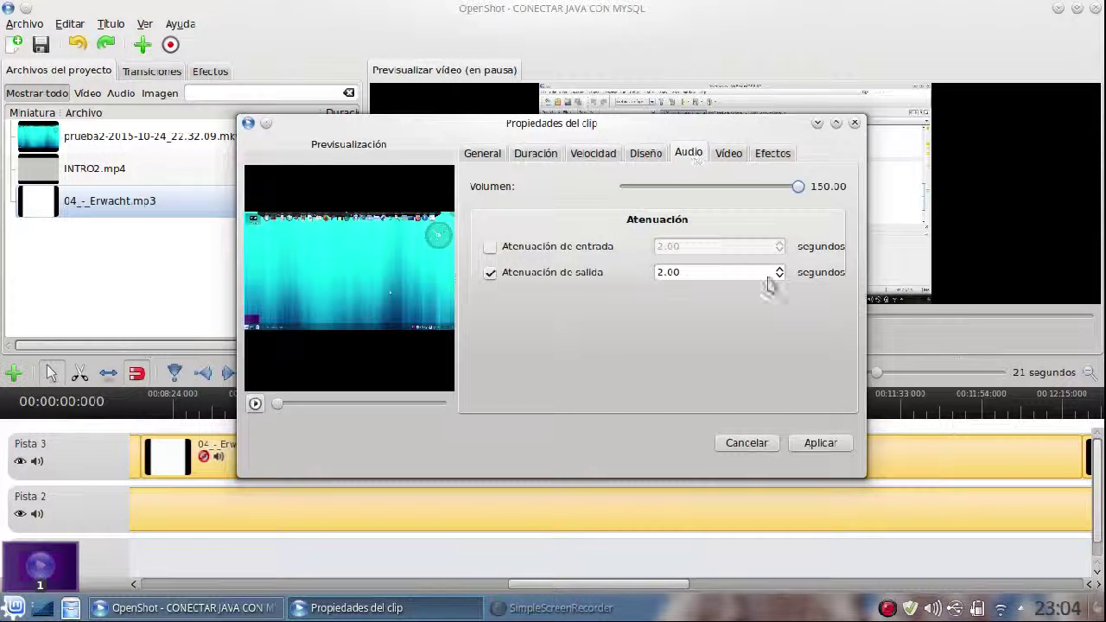
pyautogui.click(810, 445)
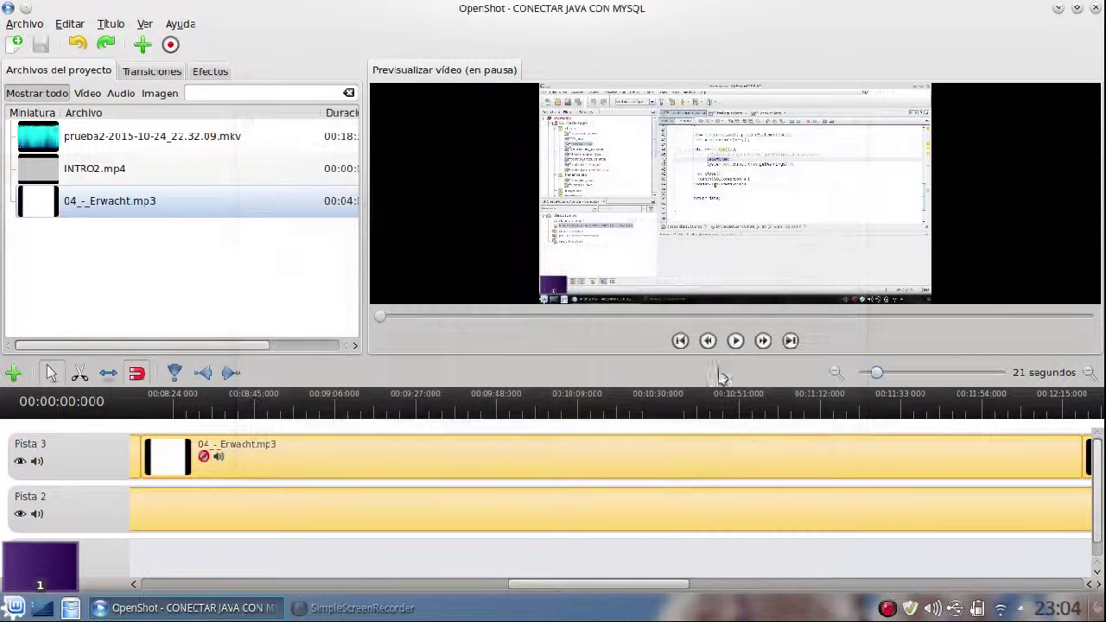
pyautogui.click(736, 344)
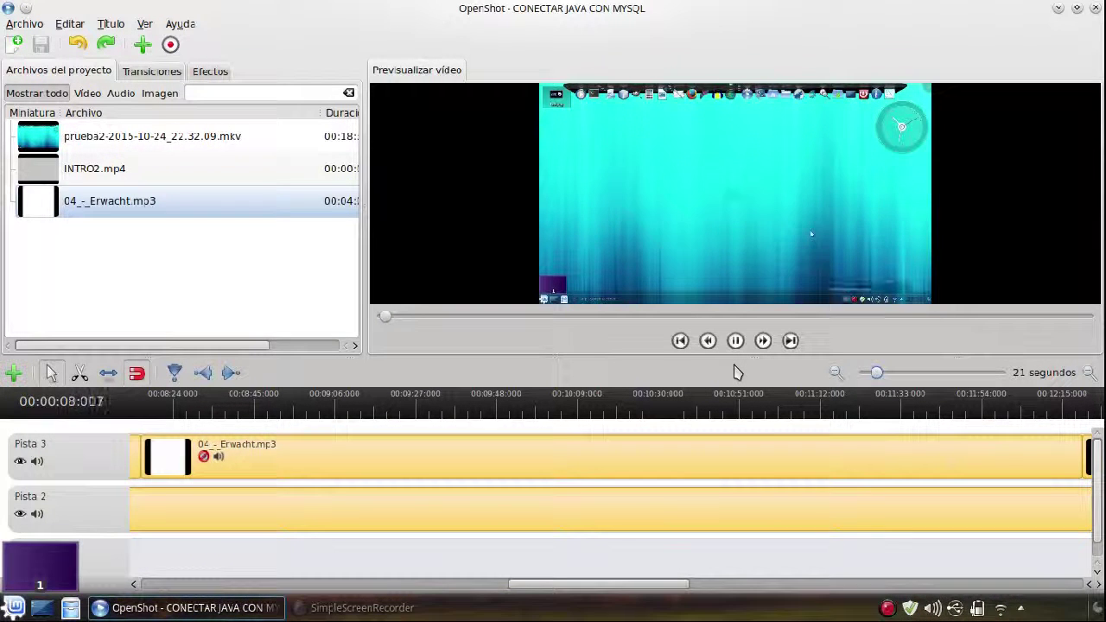
pyautogui.click(736, 342)
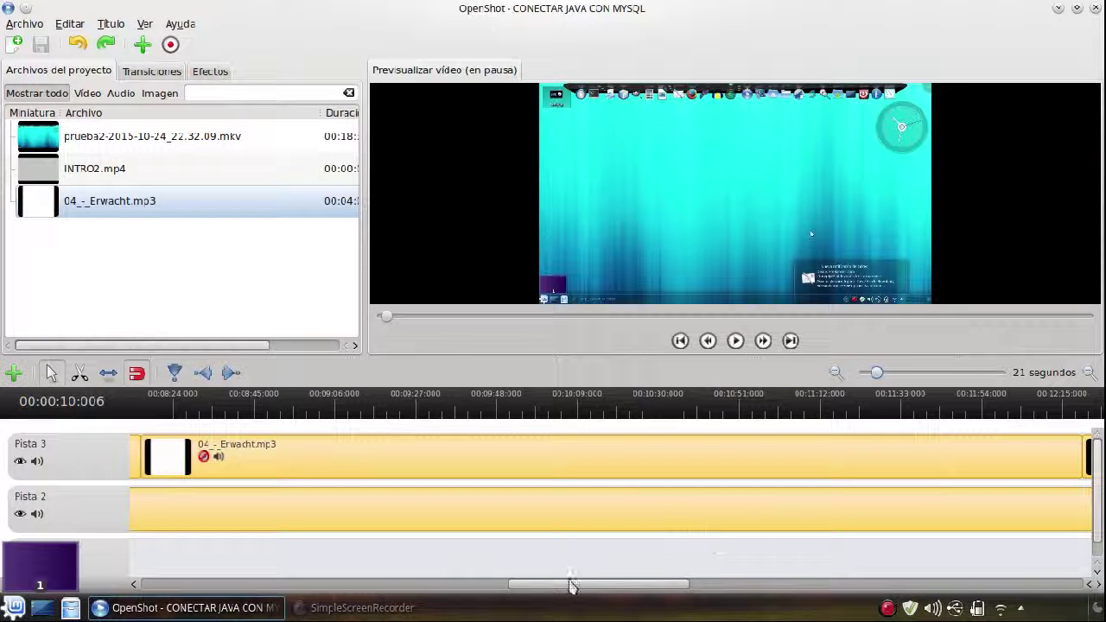
# Add INTRO2.mp4 to the end of Pista 2, directly after the recording clip
pyautogui.moveTo(544, 590); pyautogui.dragTo(852, 570)
pyautogui.click(61, 170)
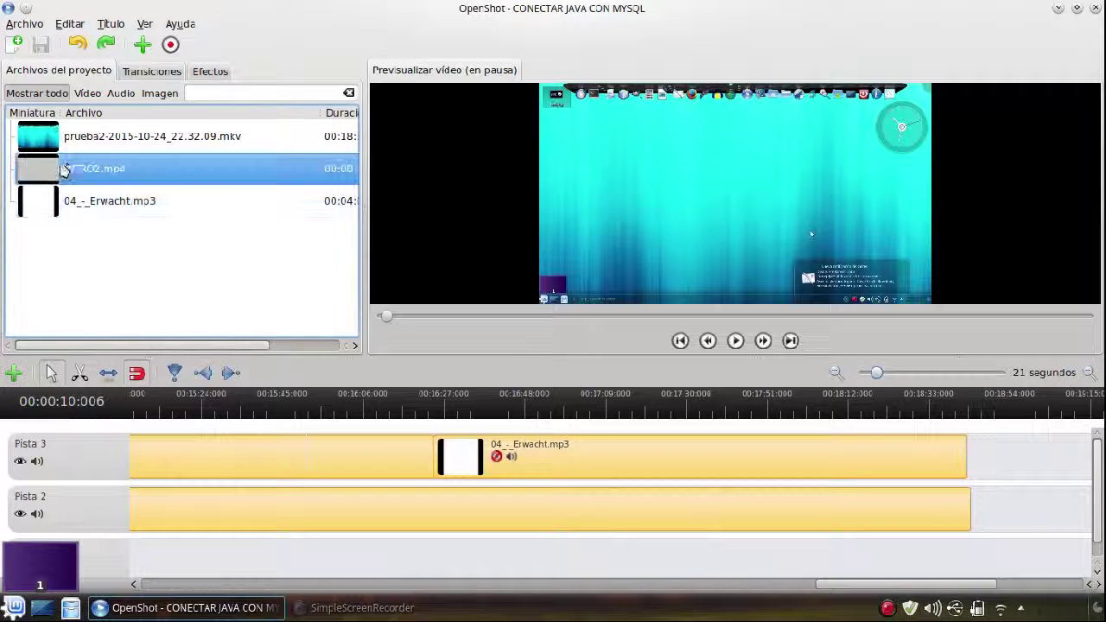
pyautogui.moveTo(33, 182); pyautogui.dragTo(1005, 506)
pyautogui.moveTo(1006, 509); pyautogui.dragTo(1007, 513)
pyautogui.moveTo(975, 585); pyautogui.dragTo(1080, 560)
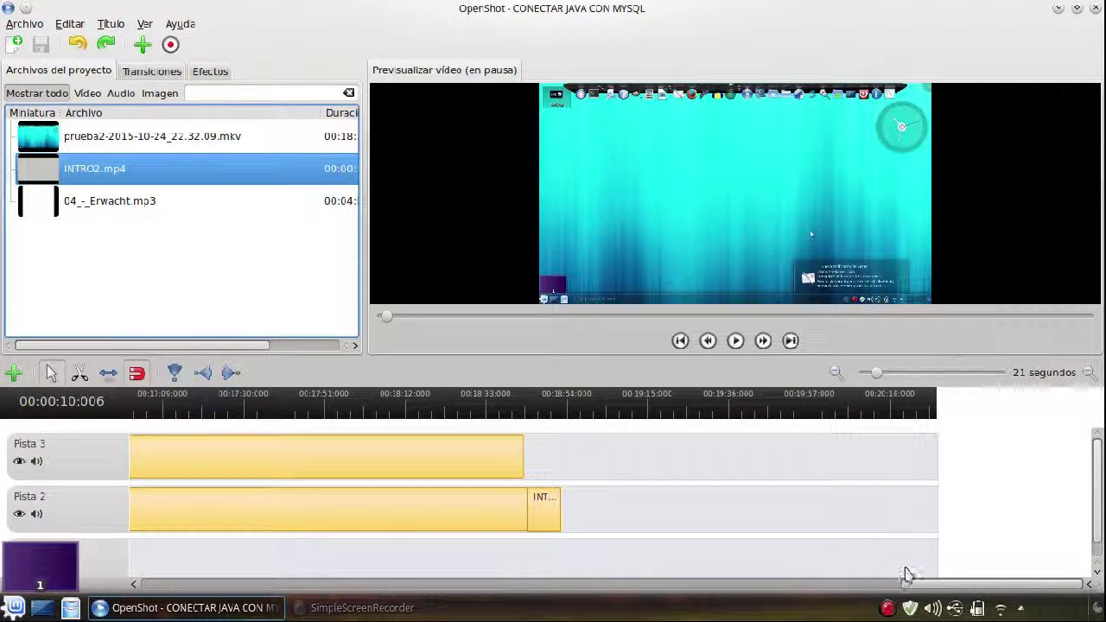
# Start a video export with the Web profile and YouTube-HD as the target
pyautogui.moveTo(918, 588); pyautogui.dragTo(110, 548)
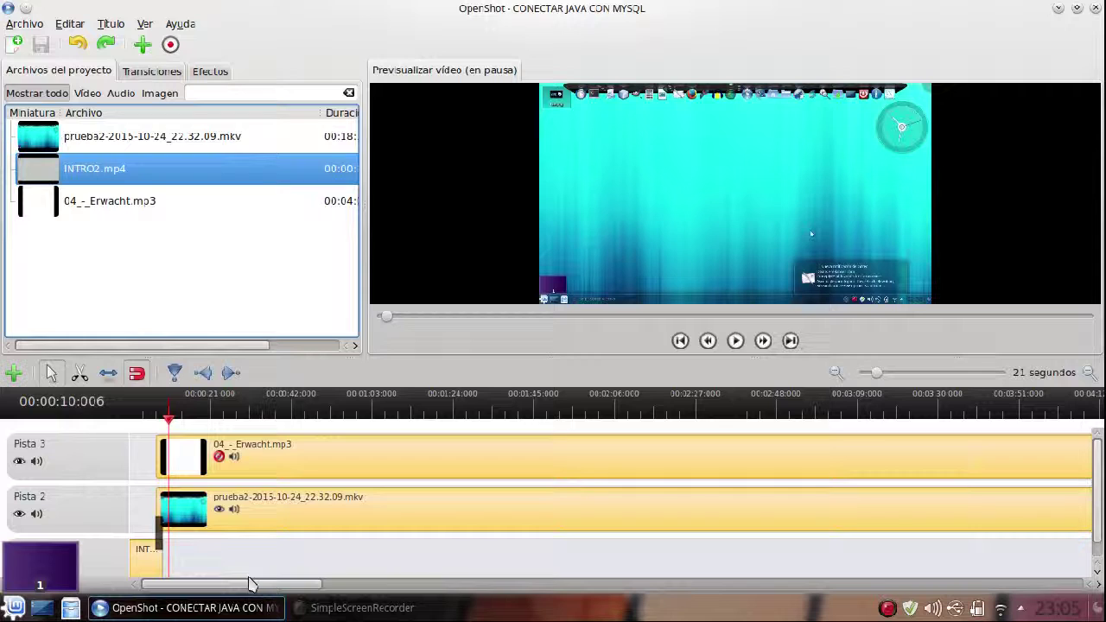
pyautogui.moveTo(259, 584); pyautogui.dragTo(199, 540)
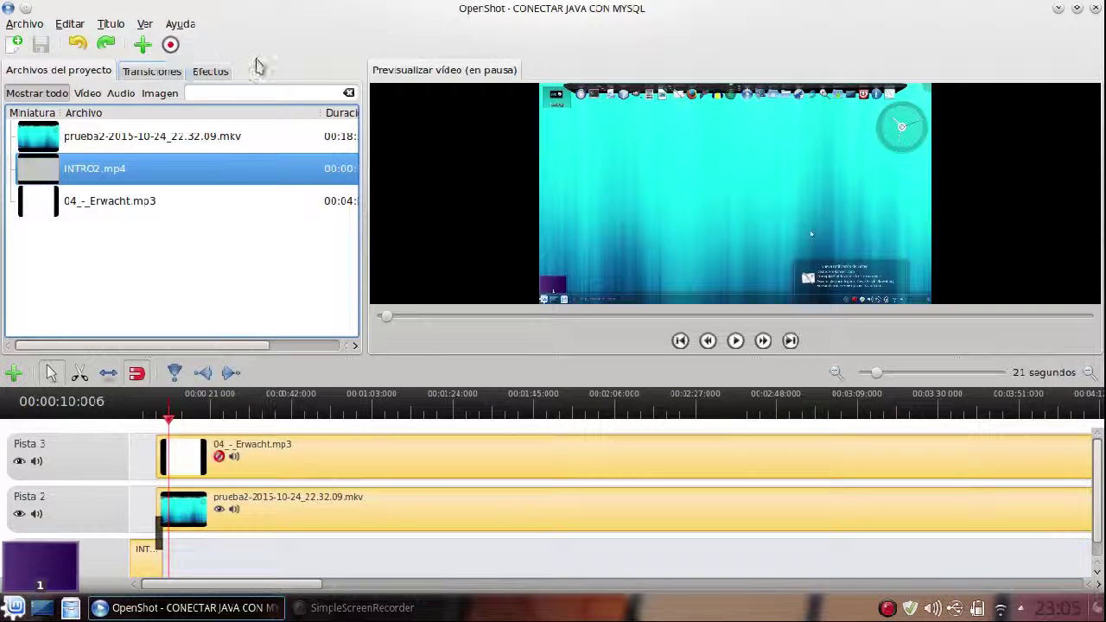
pyautogui.click(171, 46)
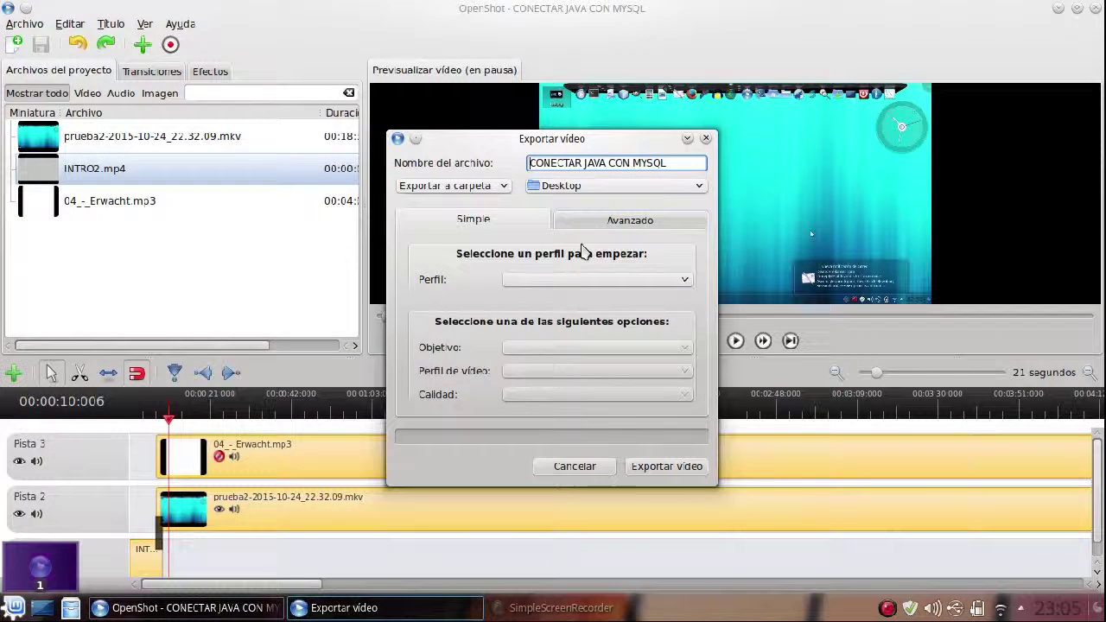
pyautogui.click(537, 282)
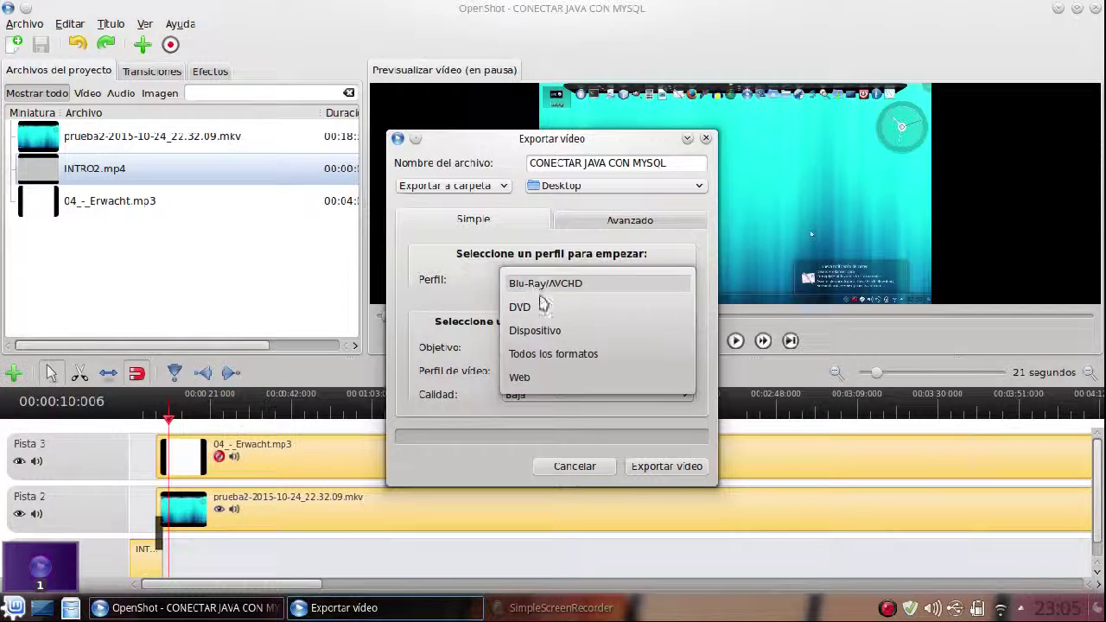
pyautogui.click(535, 377)
pyautogui.click(545, 349)
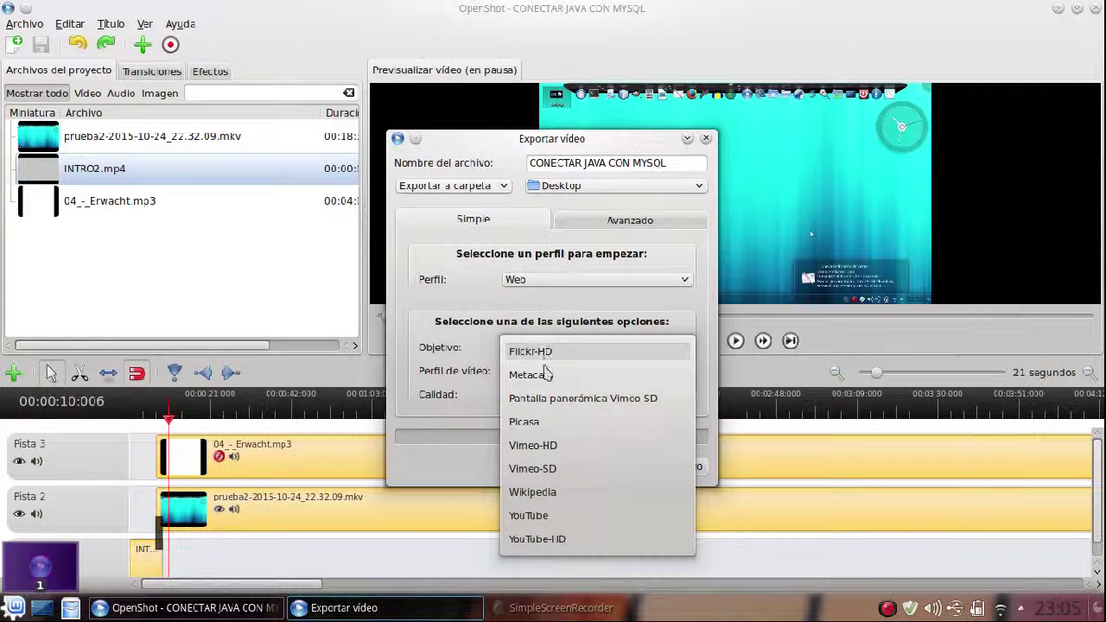
pyautogui.click(538, 539)
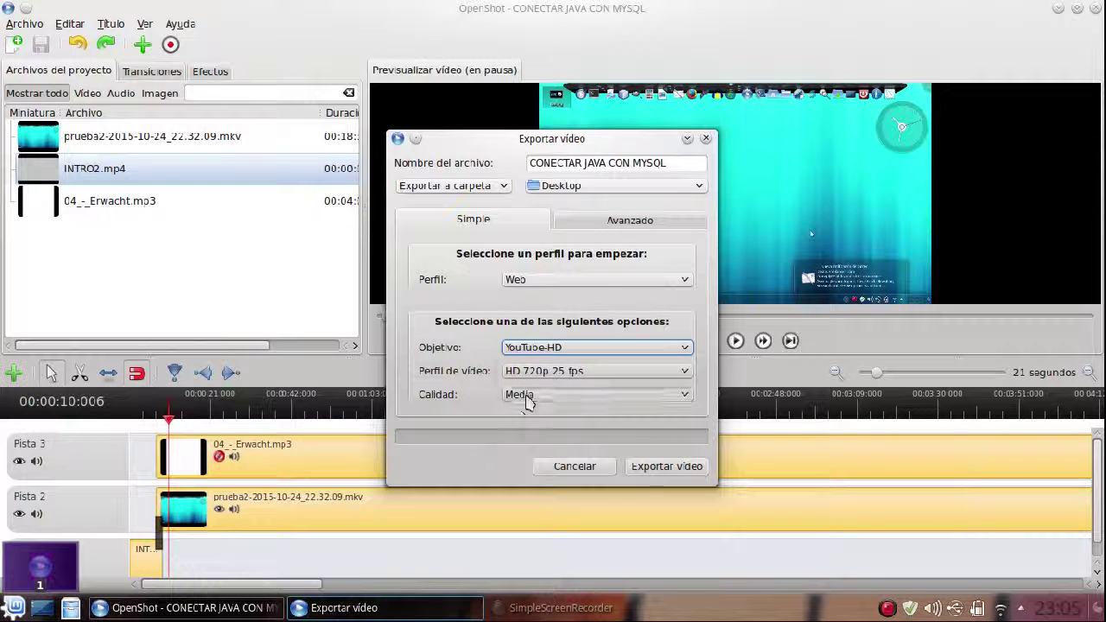
# Set the export quality to Alta and the video profile to HD 720p 25 fps
pyautogui.click(525, 395)
pyautogui.click(529, 423)
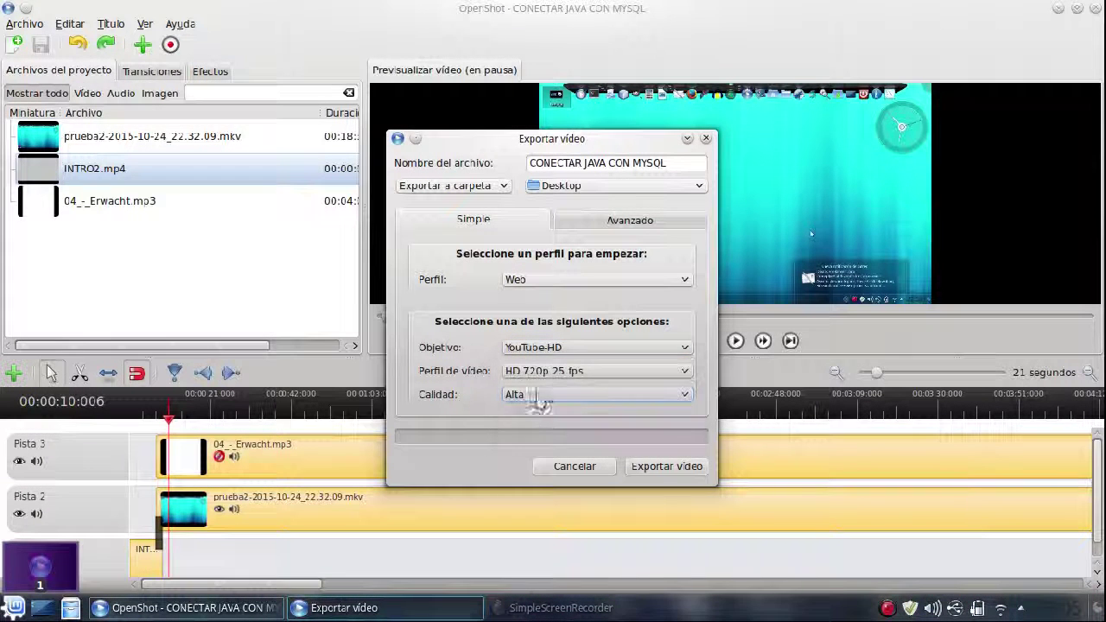
pyautogui.click(578, 377)
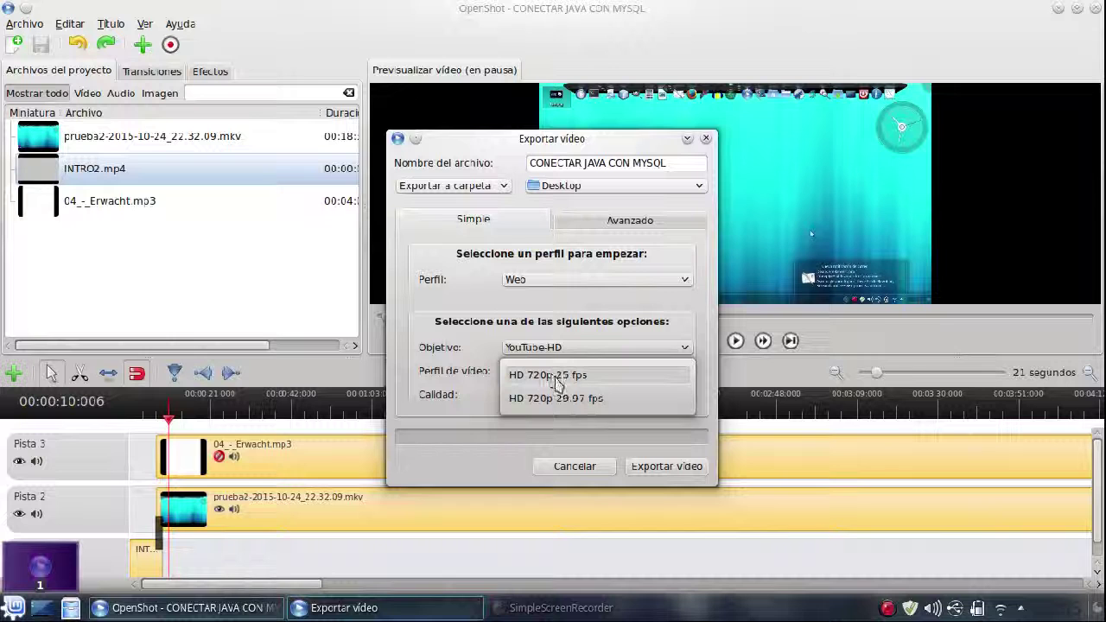
pyautogui.click(554, 378)
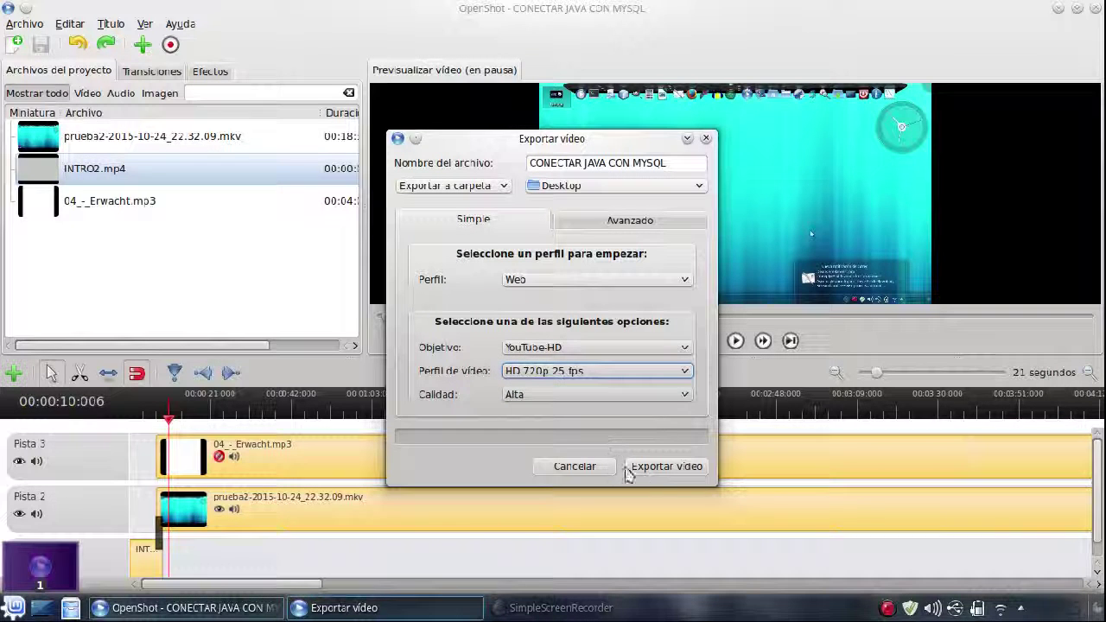
# Export CONECTAR JAVA CON MYSQL to the Desktop folder and minimize the editor and export windows
pyautogui.click(662, 469)
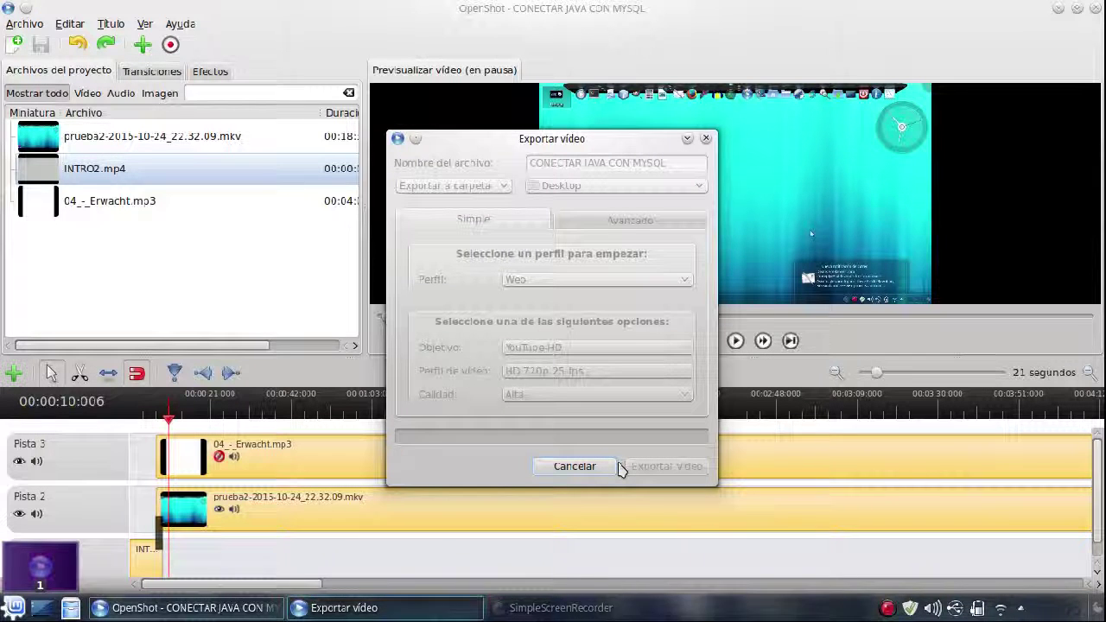
pyautogui.click(1058, 8)
pyautogui.click(688, 140)
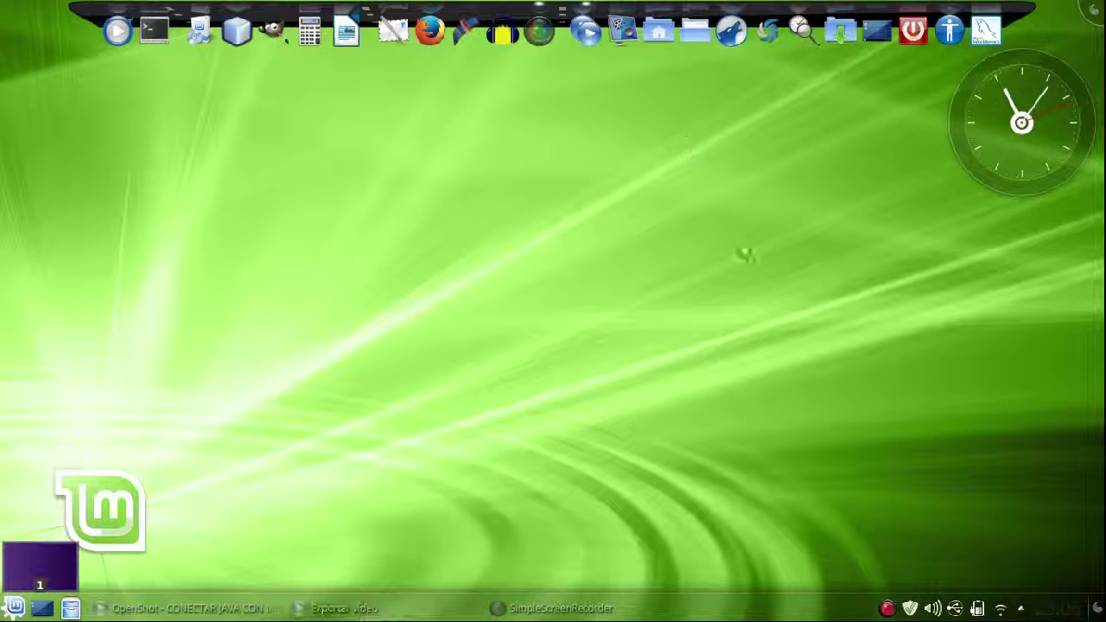